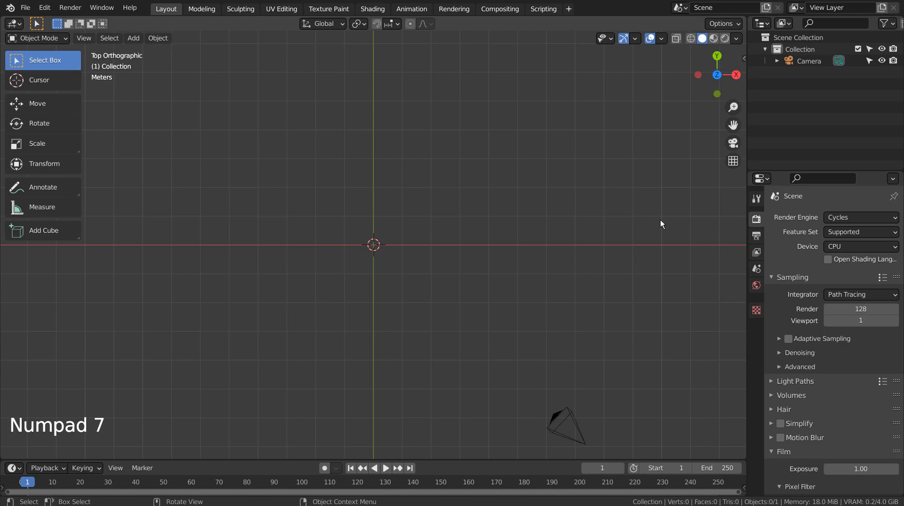
- Add a Point curve at the world origin and set it to 3D
key("shift+a")
mouse_move(654, 236)
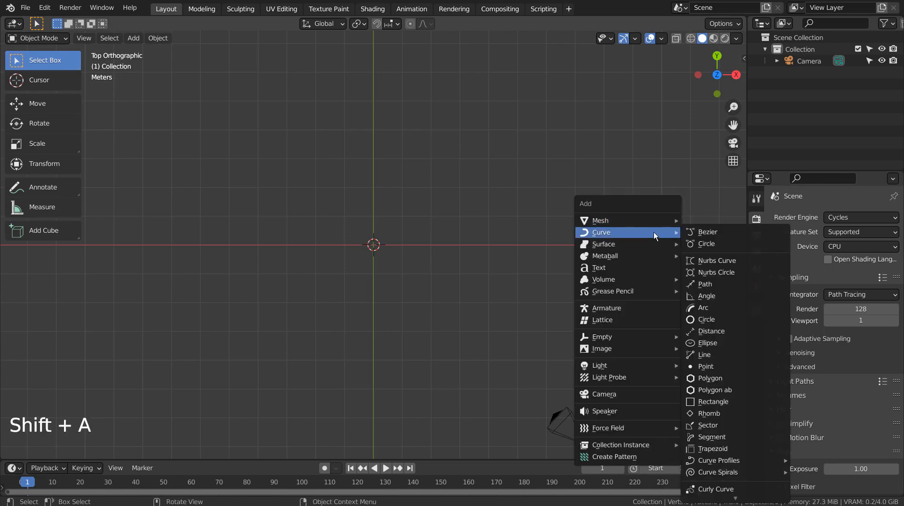
left_click(718, 371)
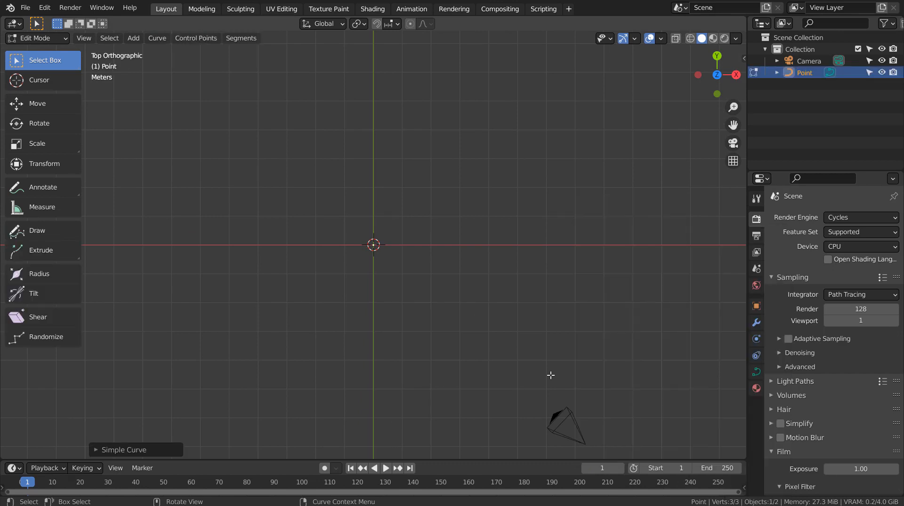
left_click(154, 450)
left_click(207, 274)
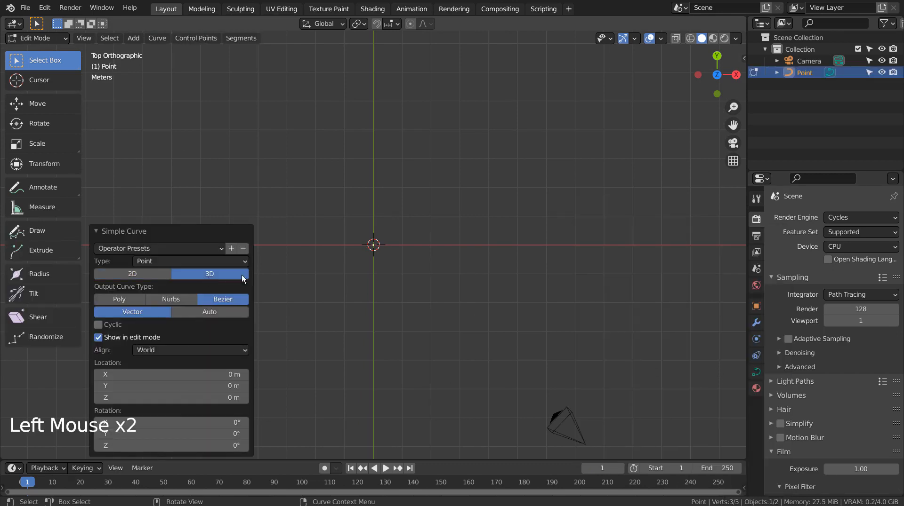
- Extrude the point four times into a zigzag along the Y axis, the last segment about -6.7 m in X and 8 m in Y
middle_click_drag(464, 202, 441, 365, "shift")
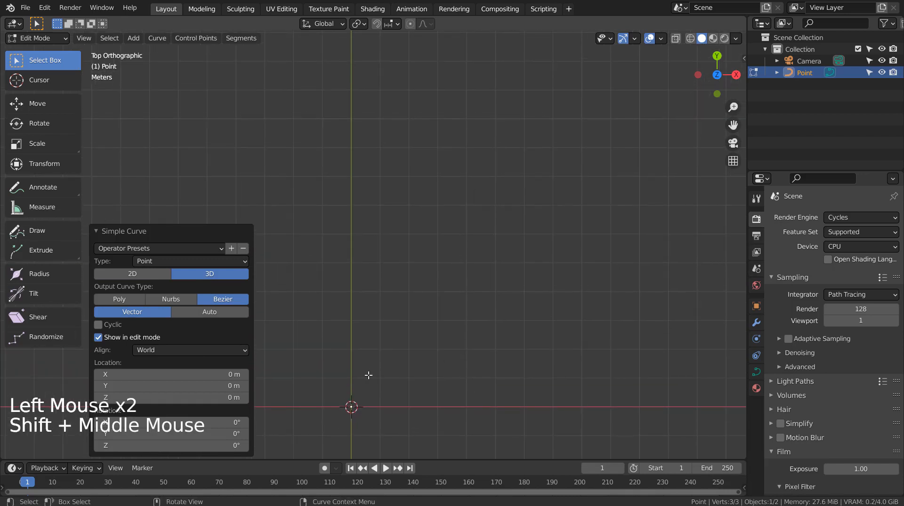
key("e")
left_click(420, 305)
key("e")
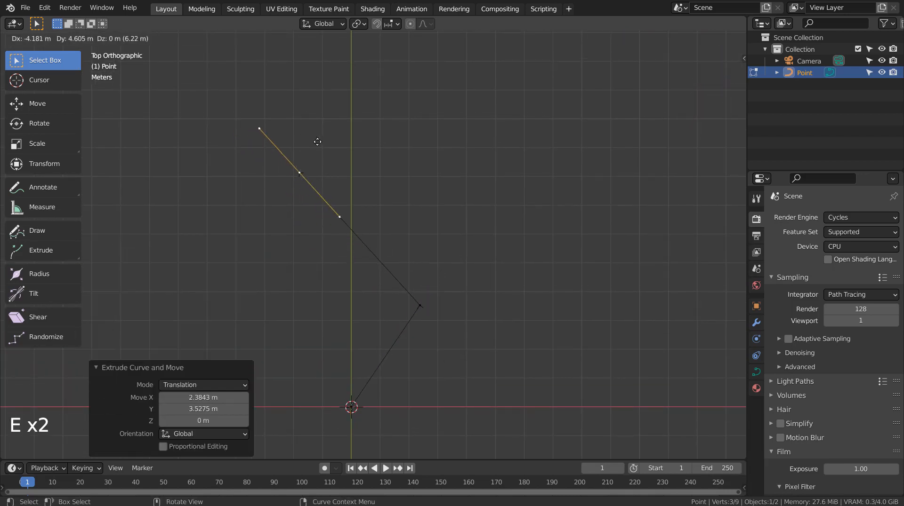
left_click(319, 141)
key("e")
left_click(479, 448)
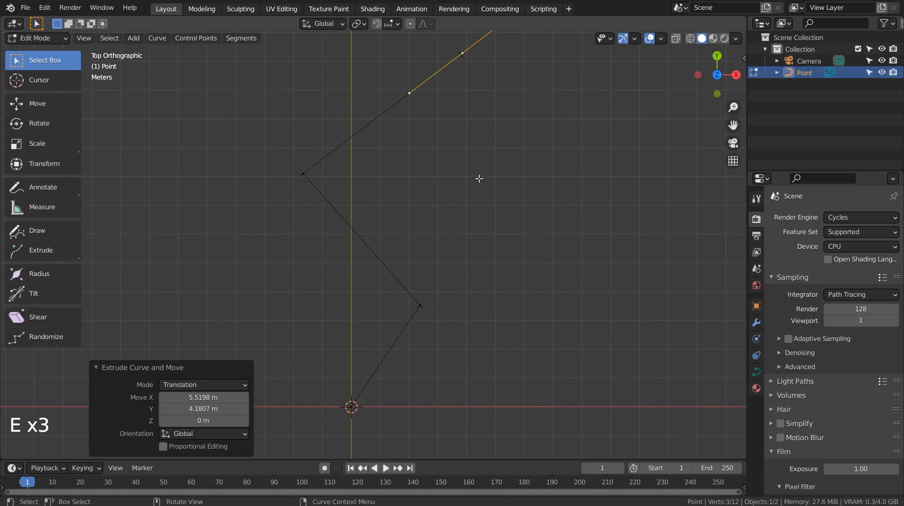
middle_click_drag(479, 179, 572, 458, "shift")
key("e")
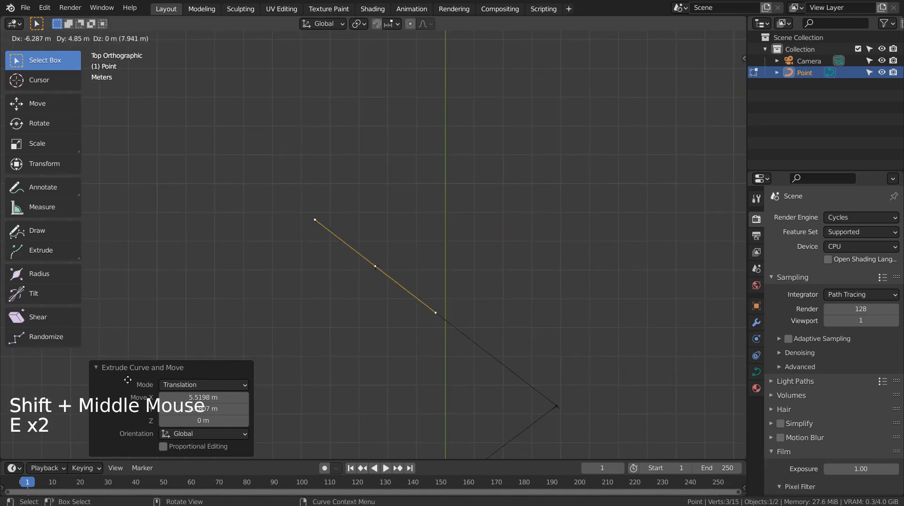
left_click(134, 310)
- Set the handle type of all the zigzag's control points to Automatic and return to Object Mode
scroll(462, 377, "down", 9)
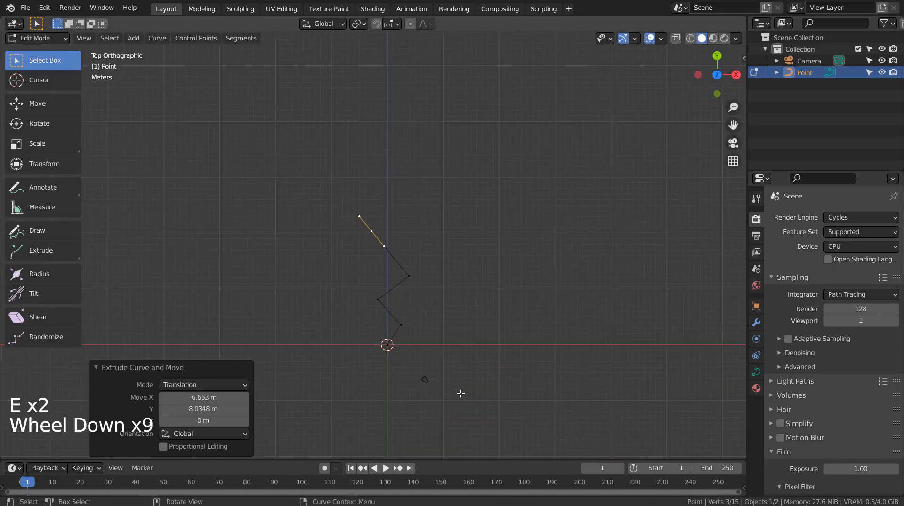
middle_click_drag(461, 394, 469, 325, "shift")
key("a")
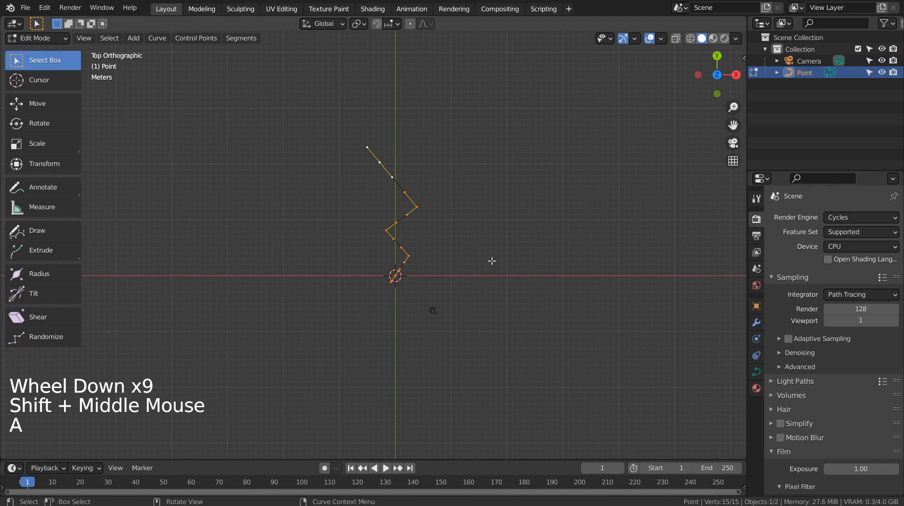
key("v")
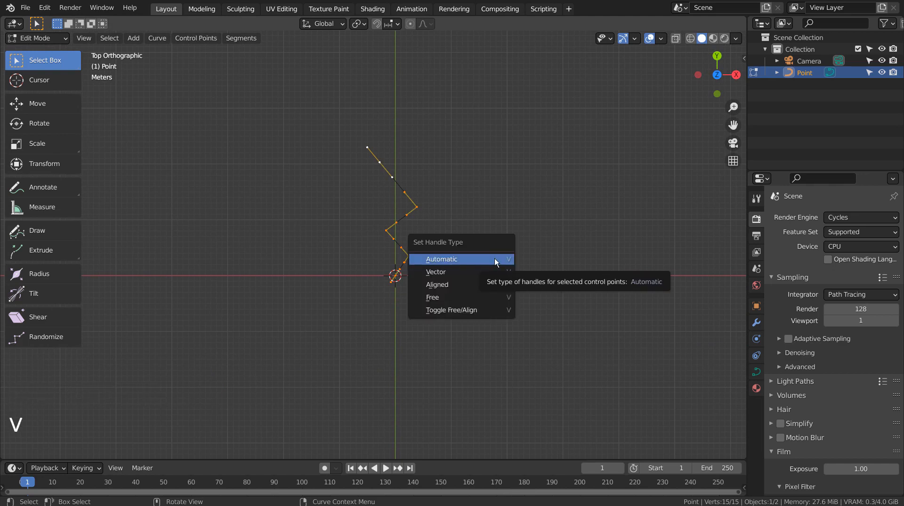
left_click(494, 260)
key("Tab")
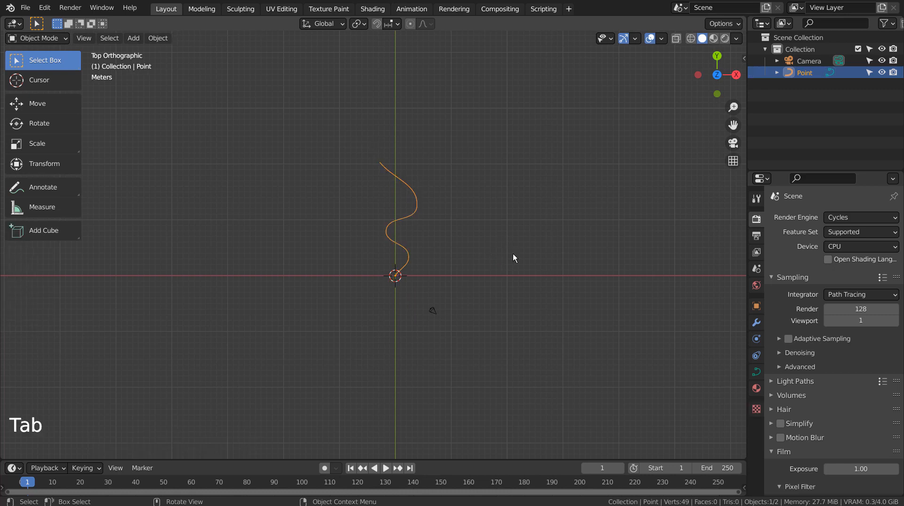
- Add a Rectangle curve 2 m wide and 2 m long at the world origin and return to Object Mode
middle_click_drag(513, 256, 425, 192)
scroll(451, 249, "up", 8)
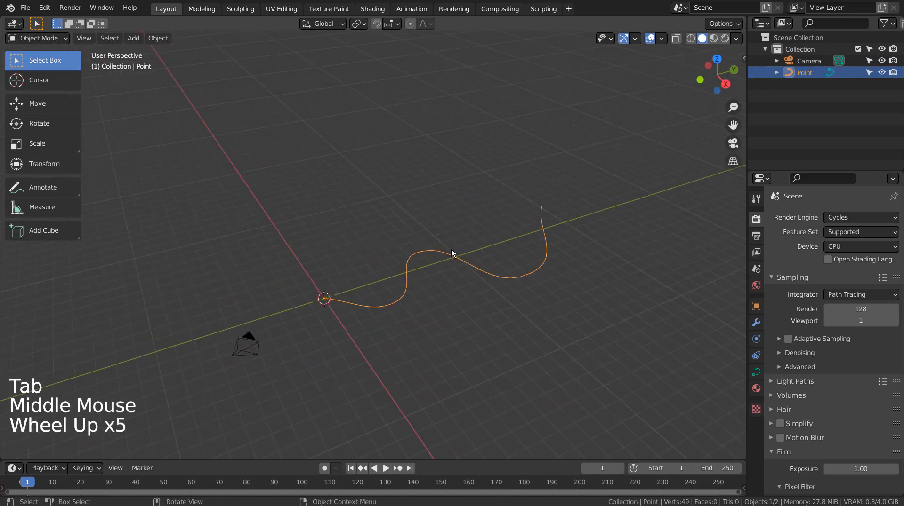
middle_click_drag(452, 255, 513, 216, "shift")
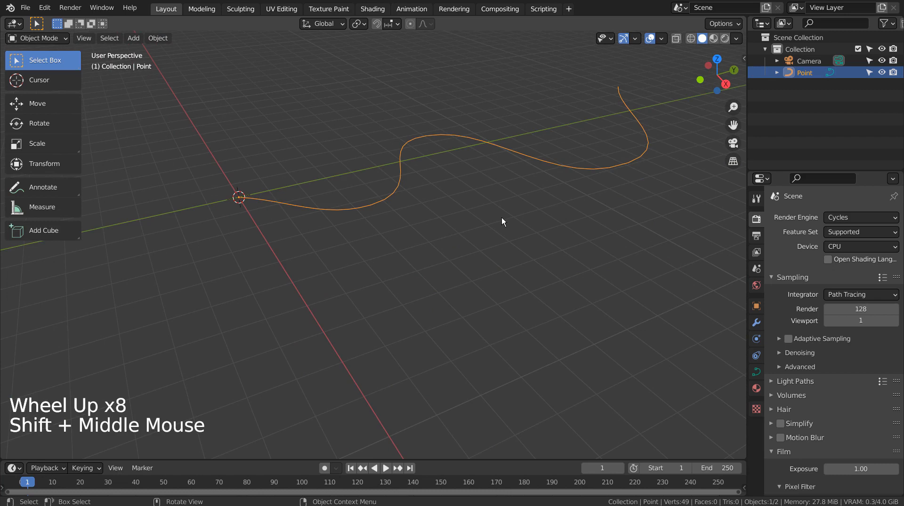
key("shift+a")
mouse_move(502, 217)
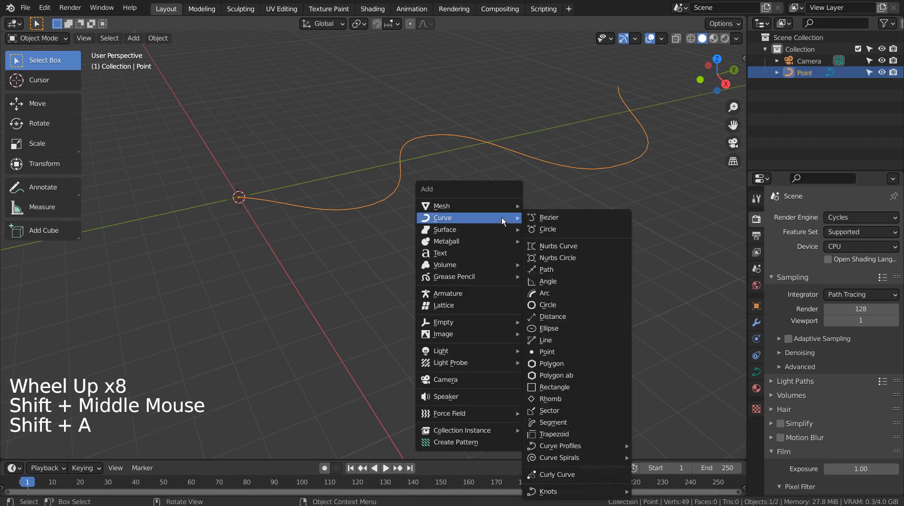
left_click(587, 387)
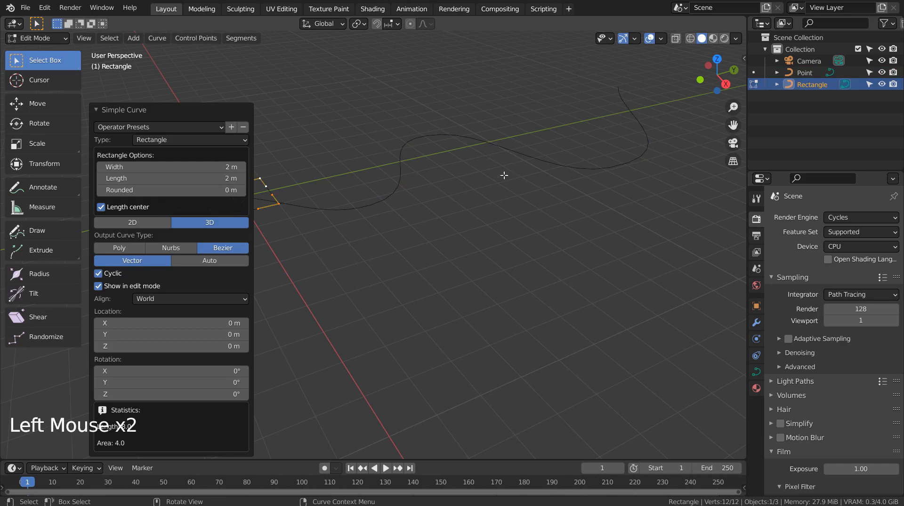
key("Tab")
- Use the Rectangle as the bevel object in the wavy Point curve's geometry settings
left_click(536, 157)
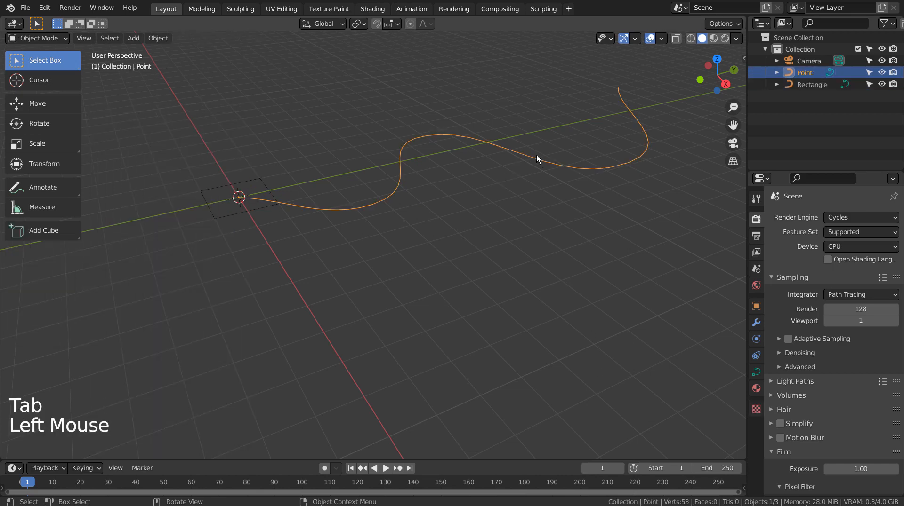
left_click(756, 373)
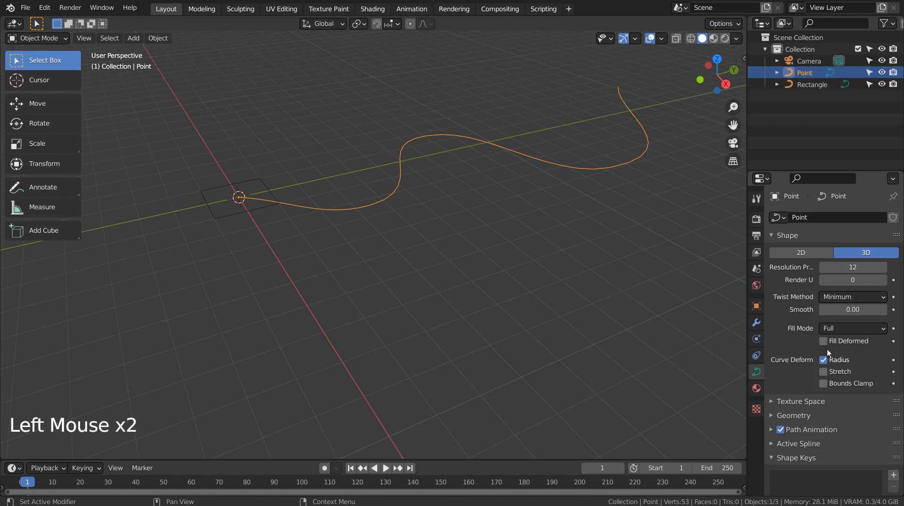
left_click(771, 416)
scroll(779, 417, "down", 5)
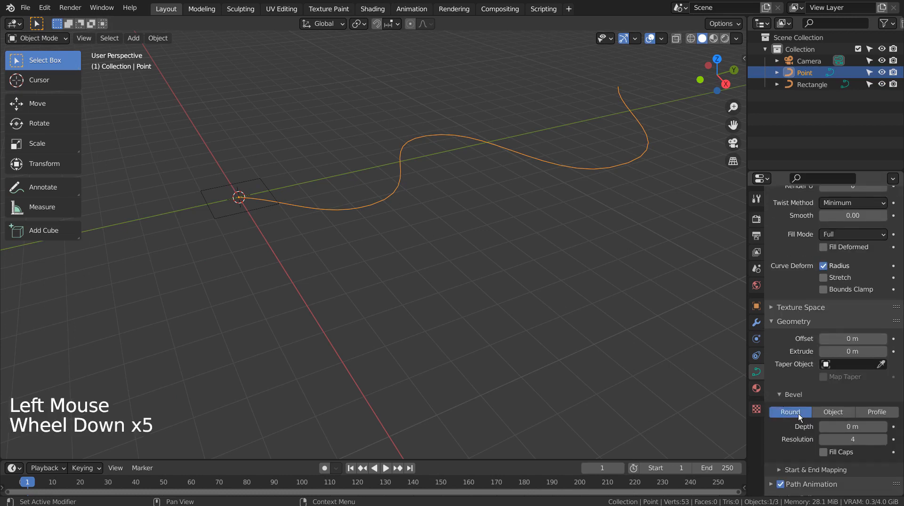
scroll(797, 413, "down", 4)
left_click(831, 338)
left_click(832, 352)
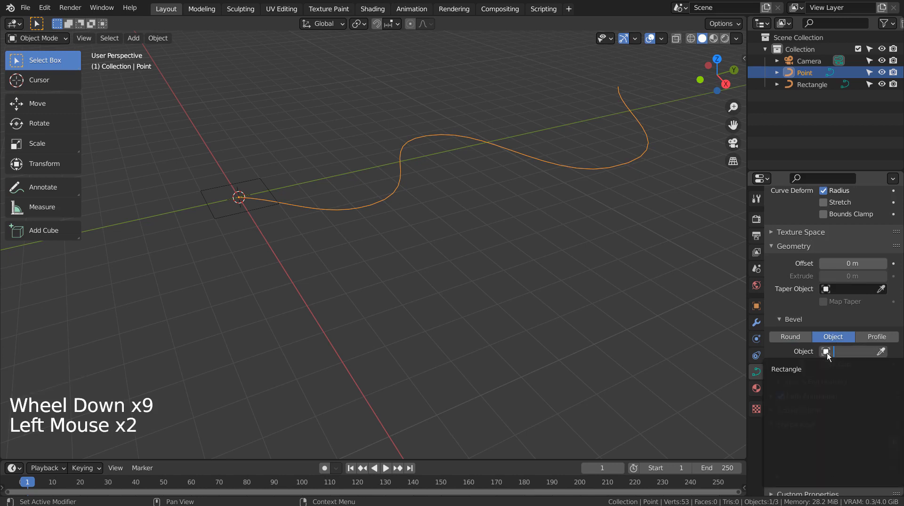
left_click(797, 366)
- Scale the rectangle's two far corner points, on the side toward the wavy body, to about 0.127 along X
middle_click_drag(460, 270, 574, 275)
left_click(459, 277)
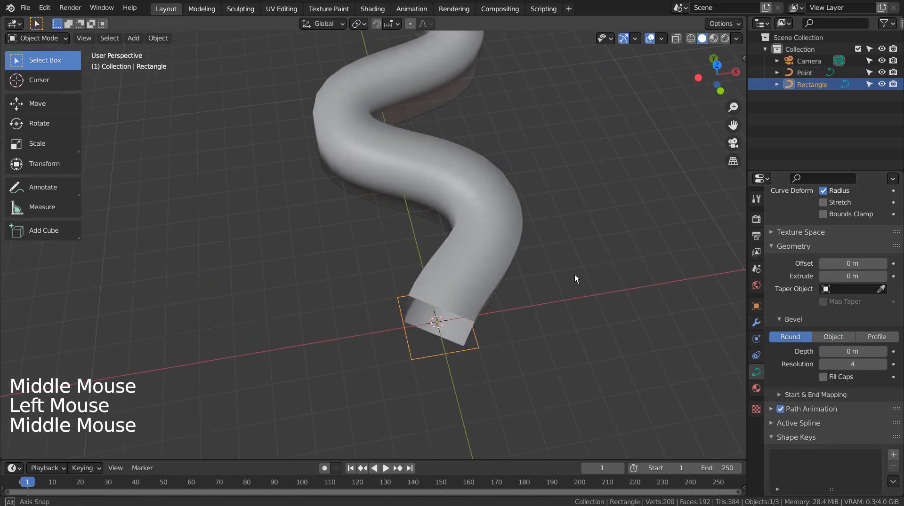
key("Tab")
left_click(548, 283)
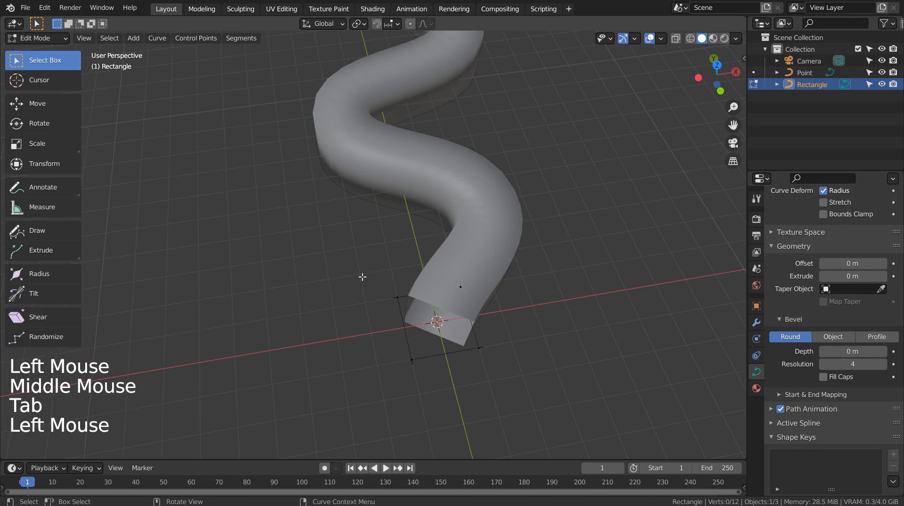
key("b")
left_click_drag(346, 266, 530, 319)
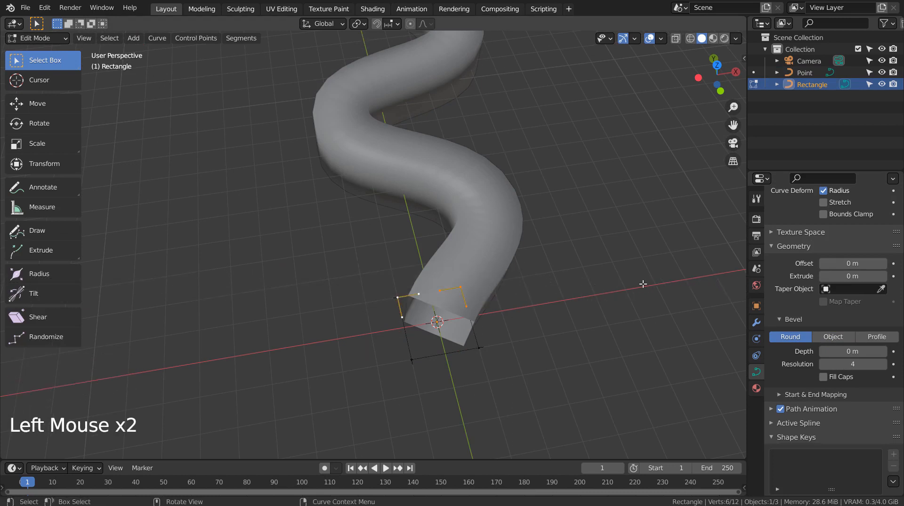
key("s")
key("x")
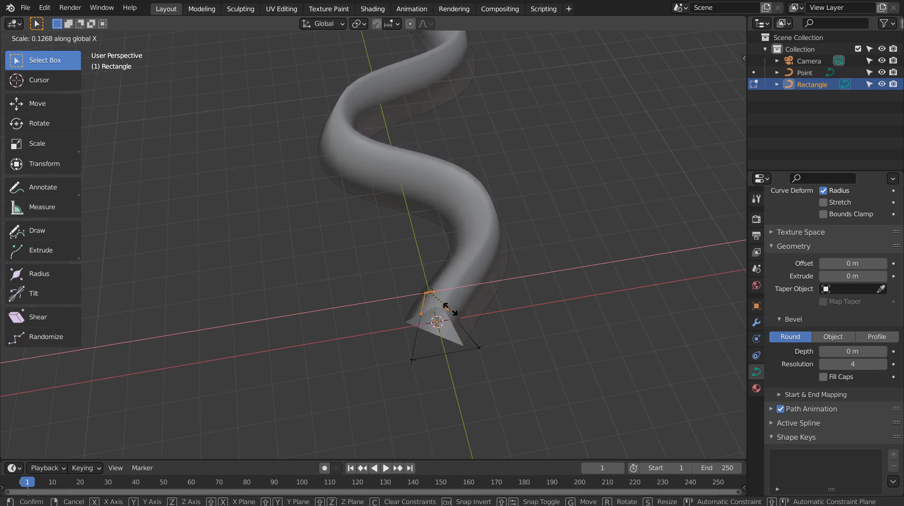
left_click(449, 310)
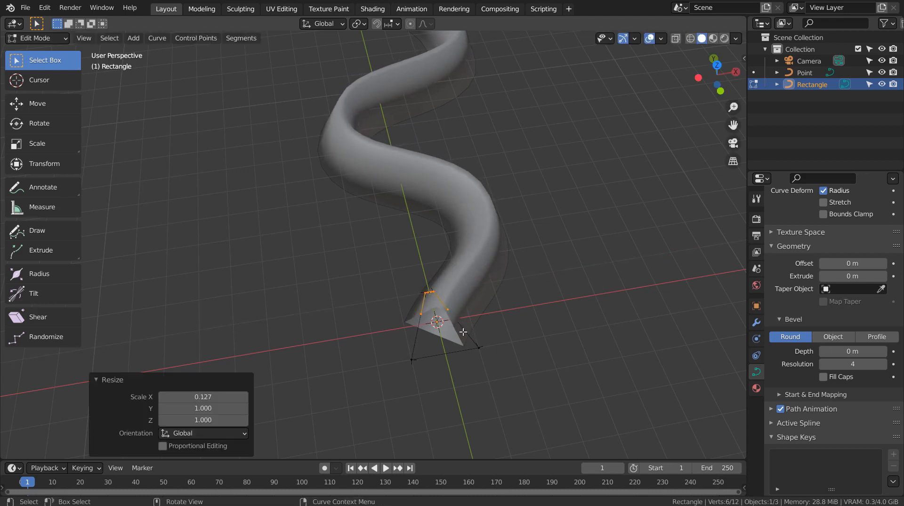
- Scale the rectangle's two near corner points to about 0.223 along X and return to Object Mode
left_click(348, 340)
key("b")
left_click_drag(351, 335, 537, 381)
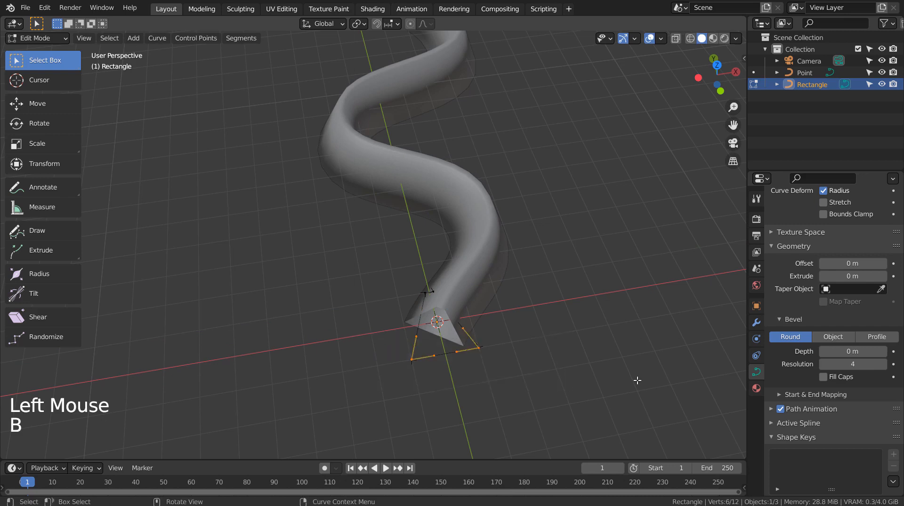
key("s")
key("x")
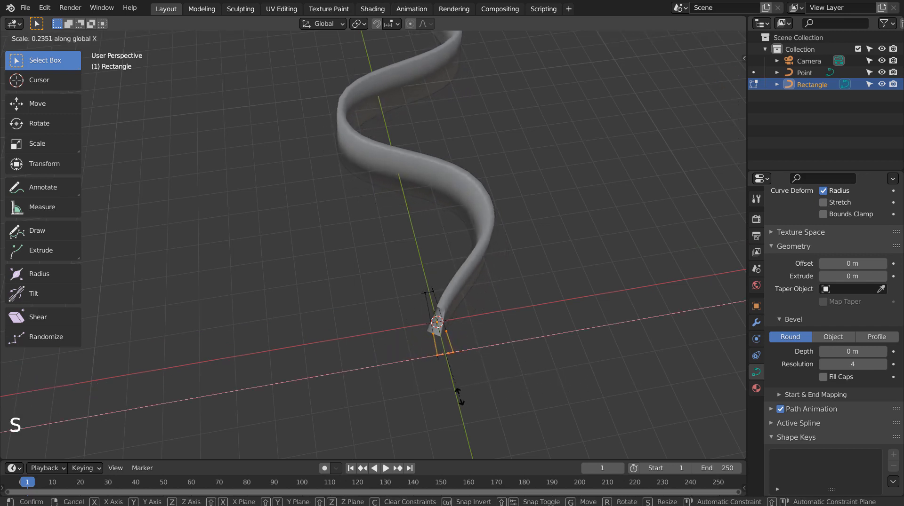
left_click(480, 379)
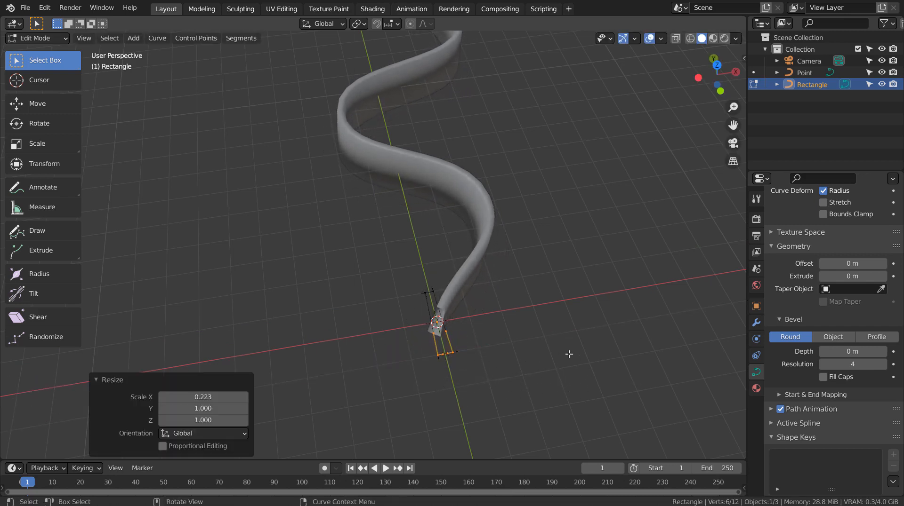
key("Tab")
- Try adding Bevel and Subdivision Surface modifiers to the rectangle profile curve
mouse_move(580, 348)
middle_mouse_down()
mouse_move(550, 278)
mouse_move(586, 256)
mouse_move(609, 268)
mouse_move(592, 289)
mouse_move(411, 323)
mouse_move(402, 304)
mouse_move(470, 275)
mouse_move(551, 272)
middle_mouse_up()
scroll(546, 275, "up", 2)
scroll(541, 266, "up", 1)
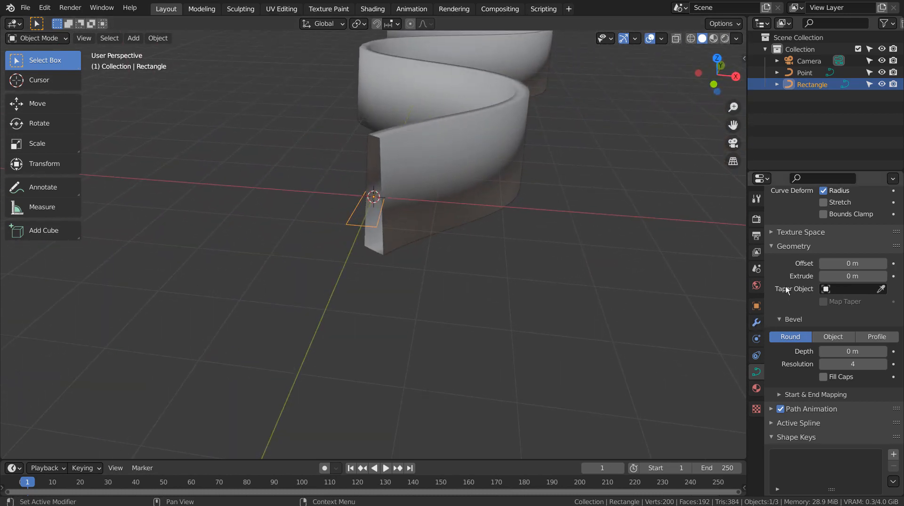
left_click(756, 323)
left_click(797, 218)
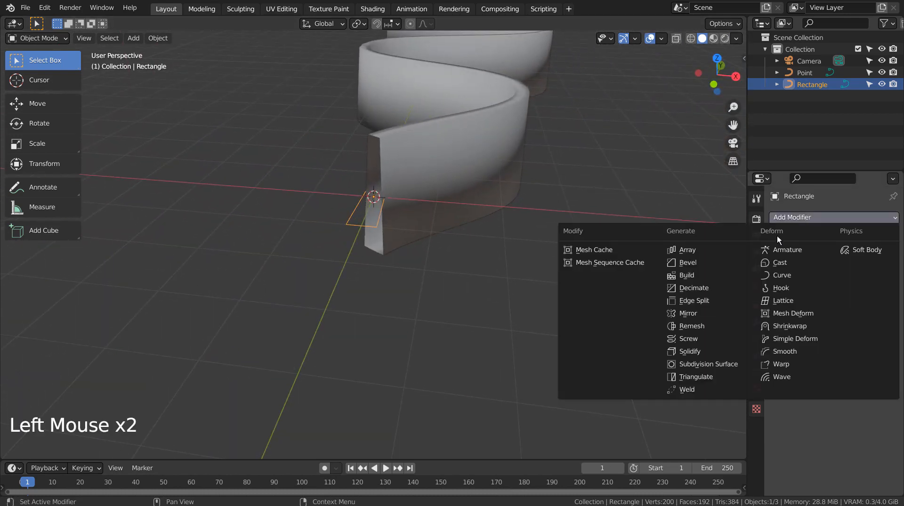
left_click(725, 268)
middle_click_drag(584, 205, 602, 235)
left_click(778, 218)
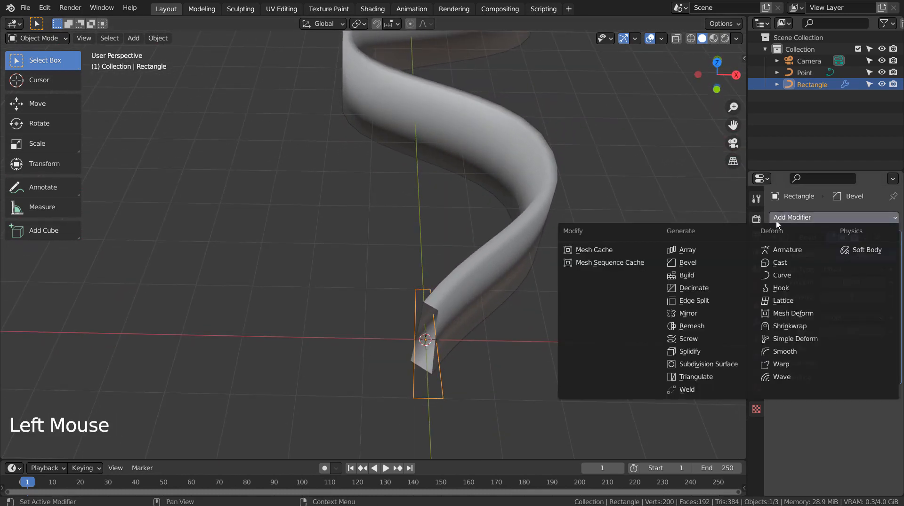
left_click(724, 367)
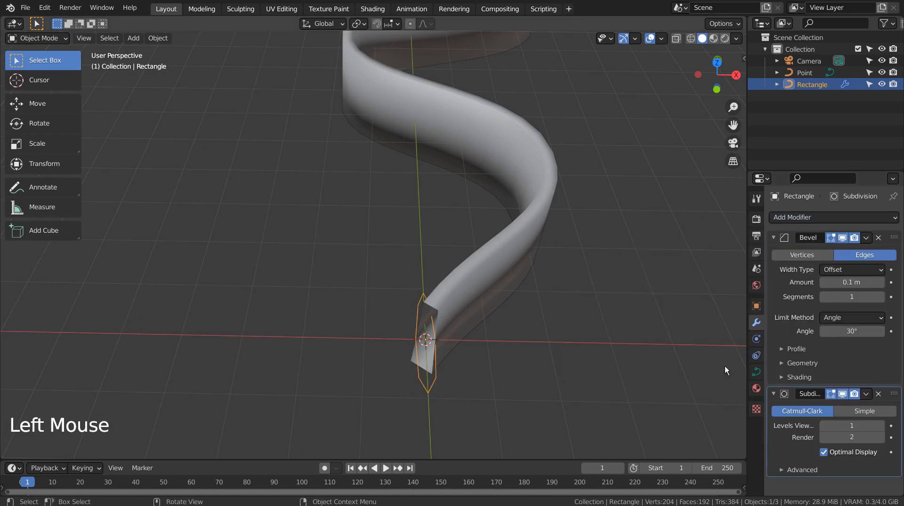
- Undo the Bevel and Subdivision Surface modifiers on the rectangle
key("ctrl+z")
key("ctrl+z")
key("ctrl+z")
- Add a Bevel modifier with 3 segments to the wavy Point curve
left_click(474, 264)
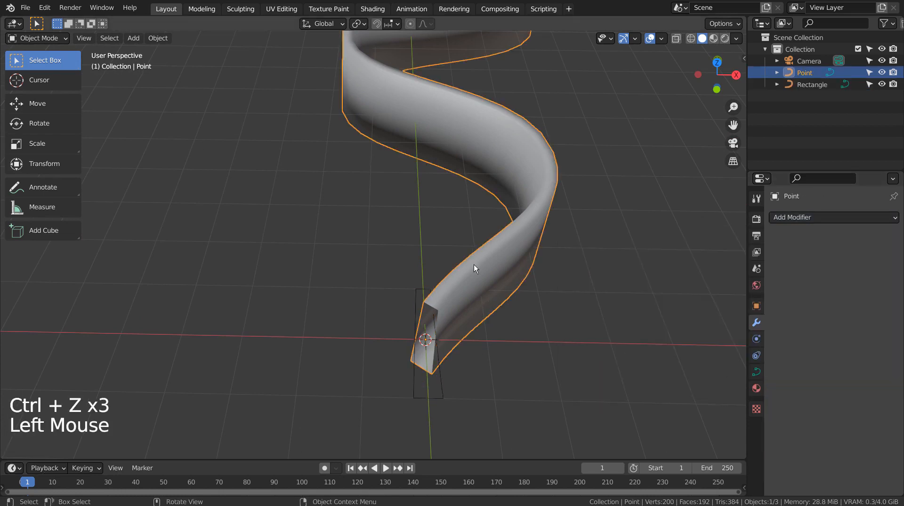
left_click(851, 217)
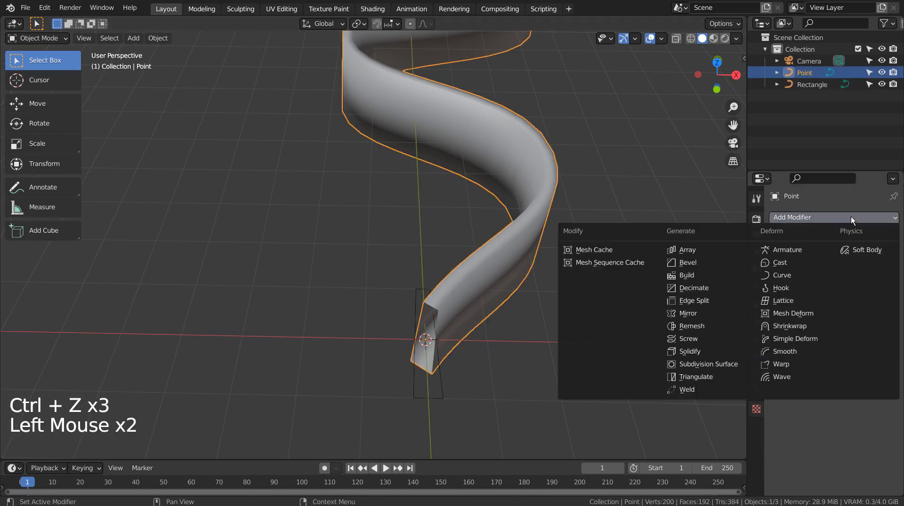
left_click(710, 265)
middle_click_drag(593, 298, 560, 287)
scroll(612, 282, "up", 2)
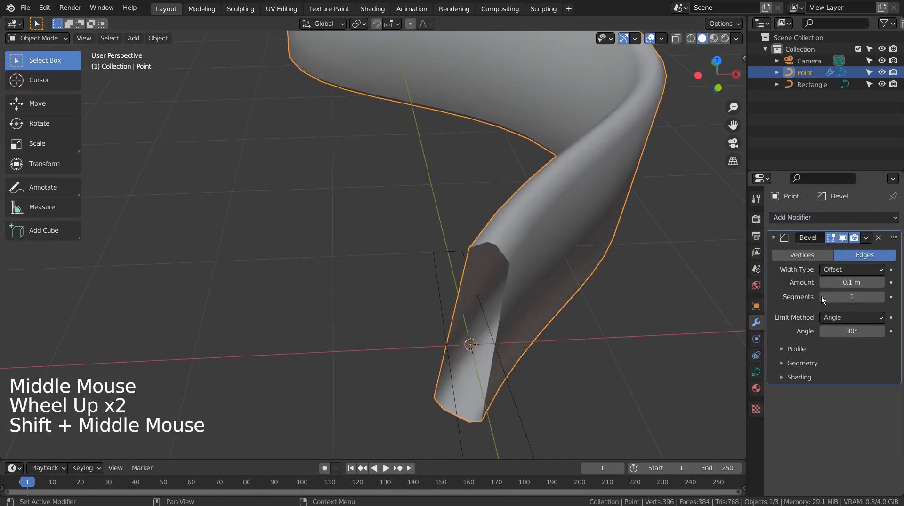
left_click(879, 297)
left_click(879, 297)
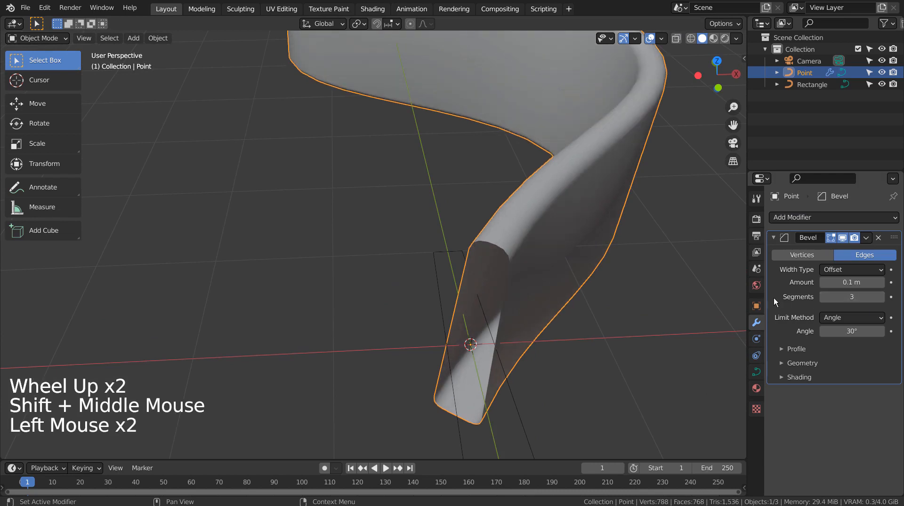
- Try a Subdivision Surface modifier on the Point curve, placing it first above and then back below the Bevel modifier
middle_click_drag(744, 292, 641, 314)
left_click(829, 217)
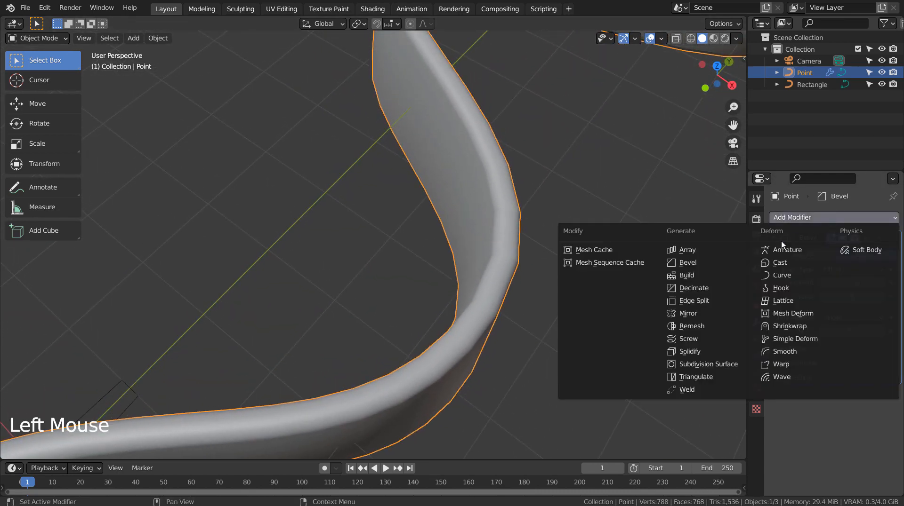
left_click(730, 364)
middle_click_drag(721, 353, 659, 329)
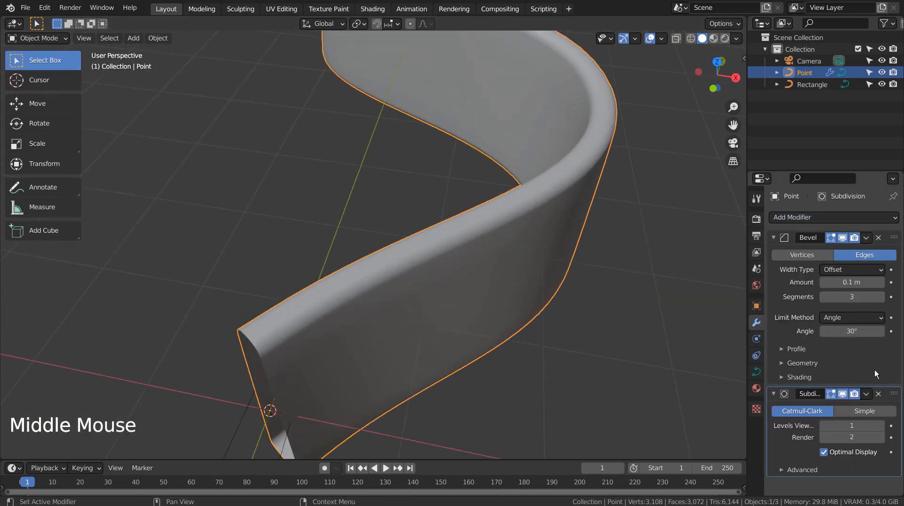
left_click_drag(893, 400, 893, 239)
mouse_move(569, 313)
middle_mouse_down()
mouse_move(611, 296)
mouse_move(577, 309)
middle_mouse_up()
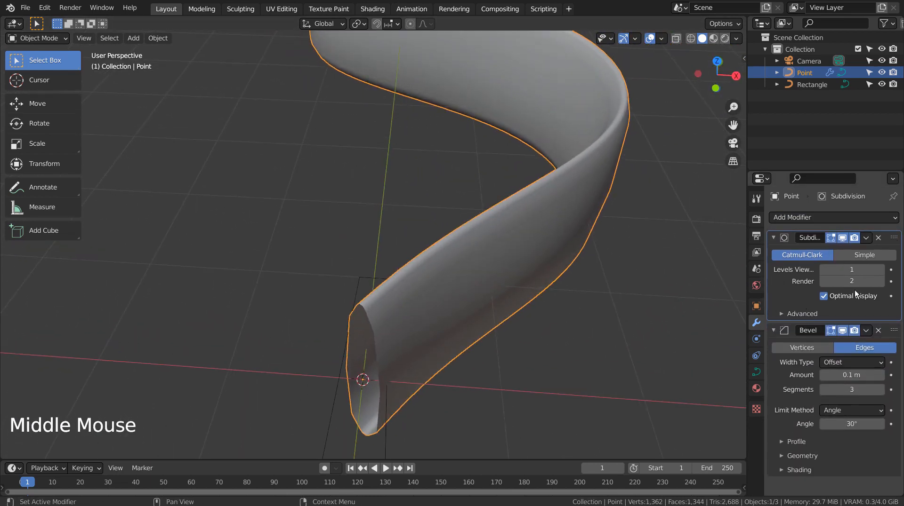
left_click_drag(892, 238, 884, 398)
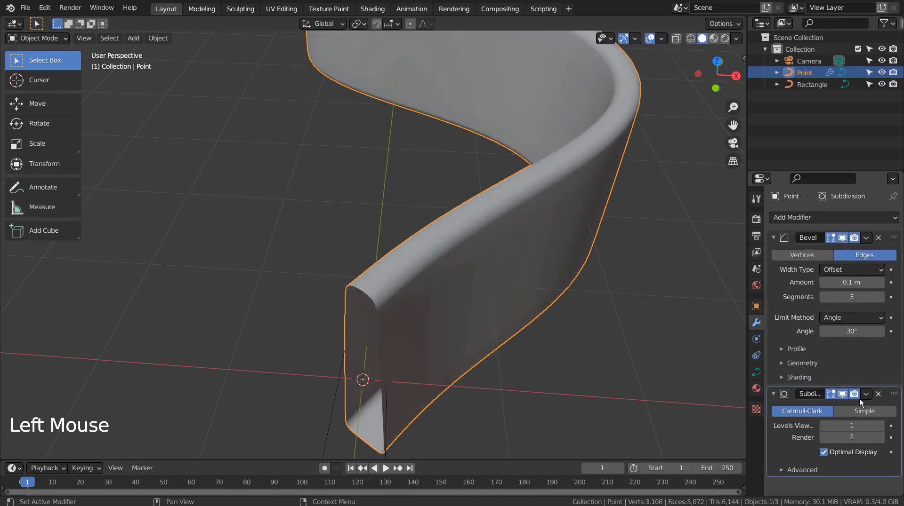
- Compare the curve with the Subdivision modifier's viewport display on and off, and remove that modifier
left_click(840, 396)
left_click(840, 395)
left_click(840, 396)
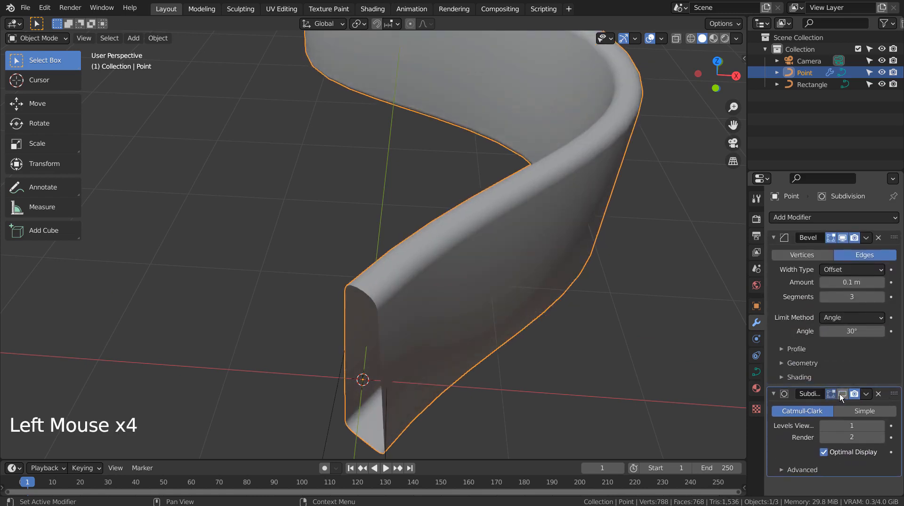
left_click(841, 395)
left_click(841, 394)
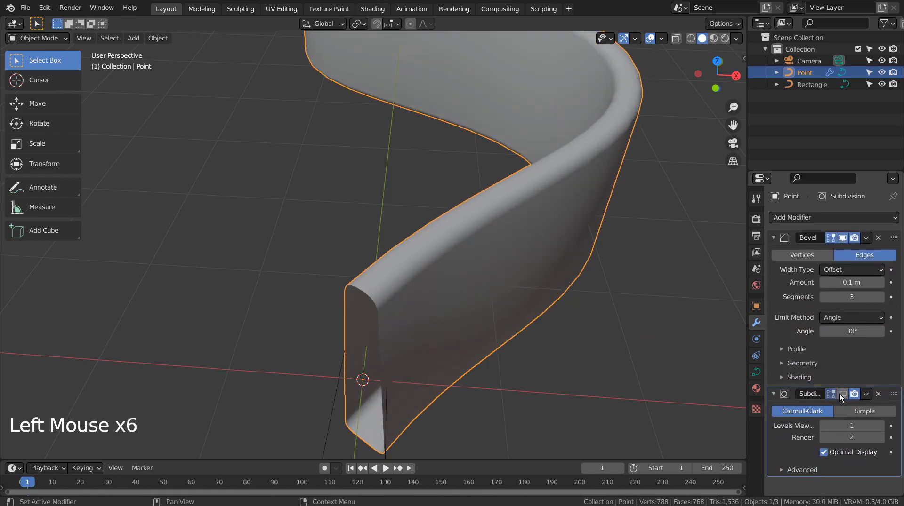
left_click(881, 395)
- Add an Array modifier to the wavy Point curve, after its Bevel modifier
middle_click_drag(723, 323, 662, 324)
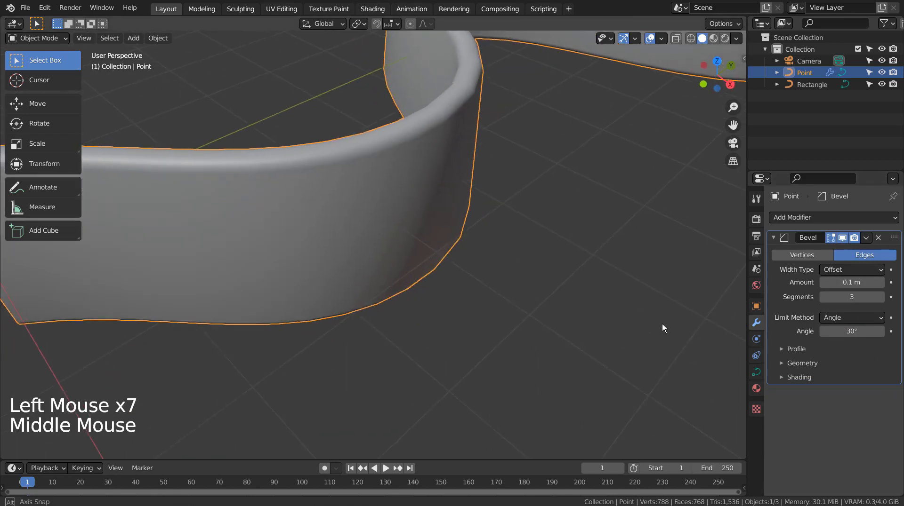
scroll(617, 253, "down", 7)
middle_click_drag(559, 219, 550, 273)
left_click(549, 273)
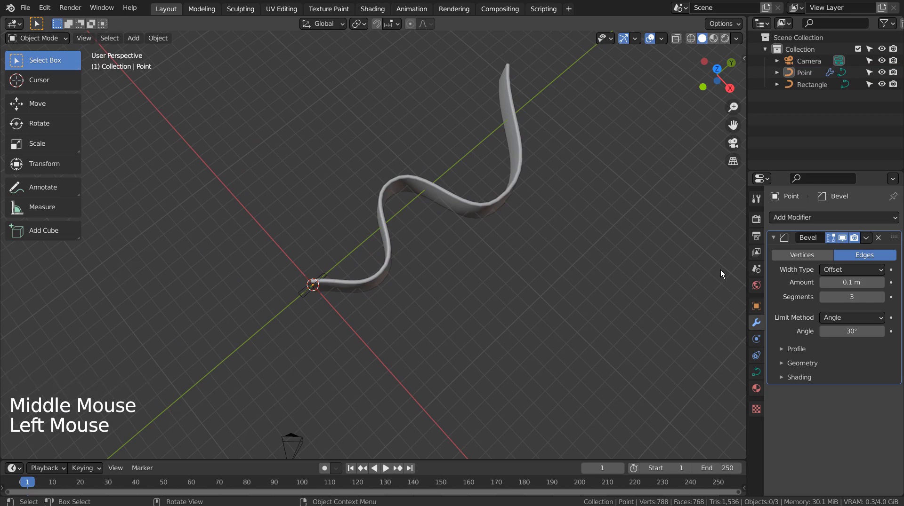
left_click(812, 217)
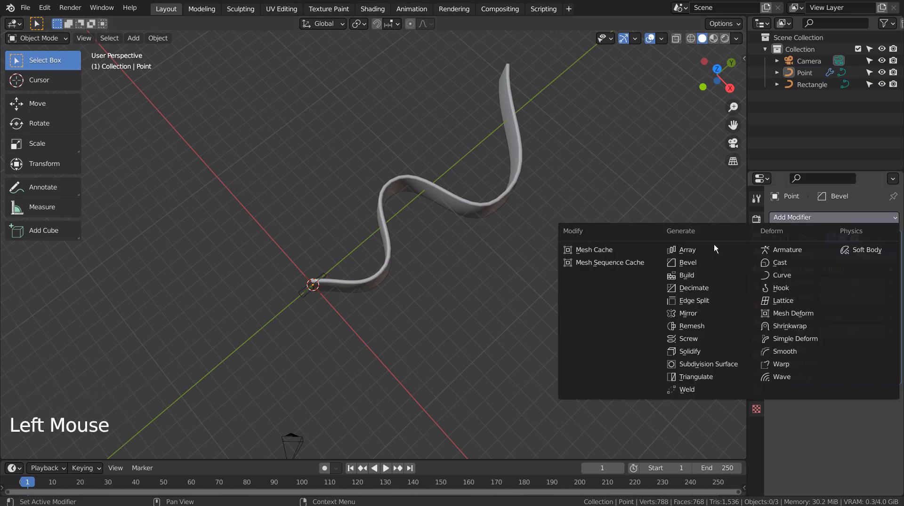
left_click(705, 245)
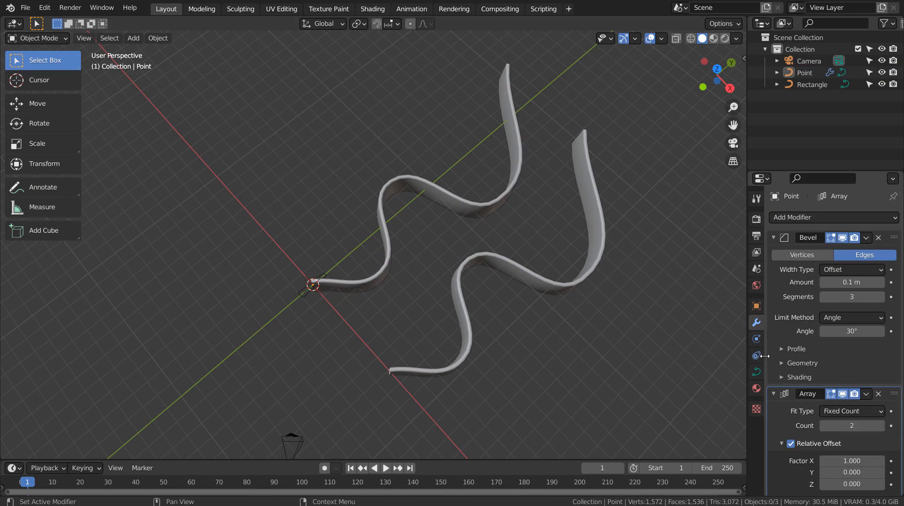
- Add a Plain Axes empty at the world origin
key("shift+a")
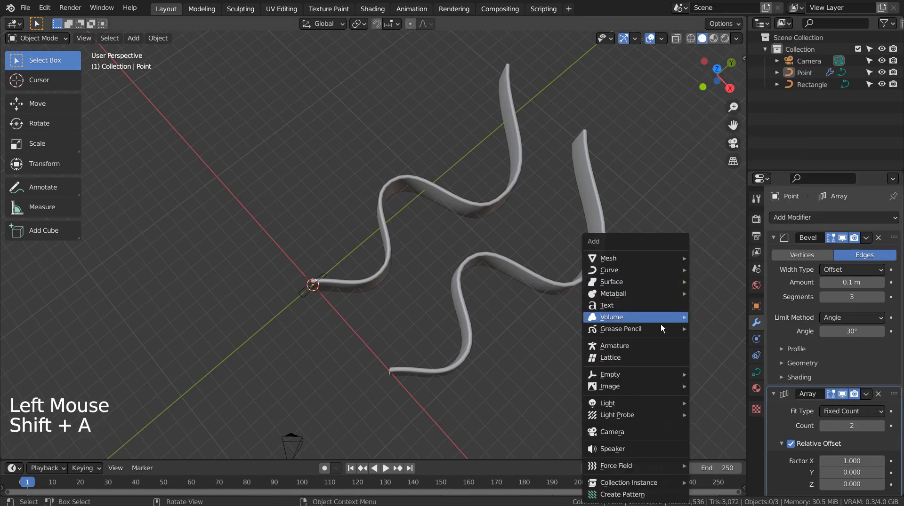
left_click(710, 374)
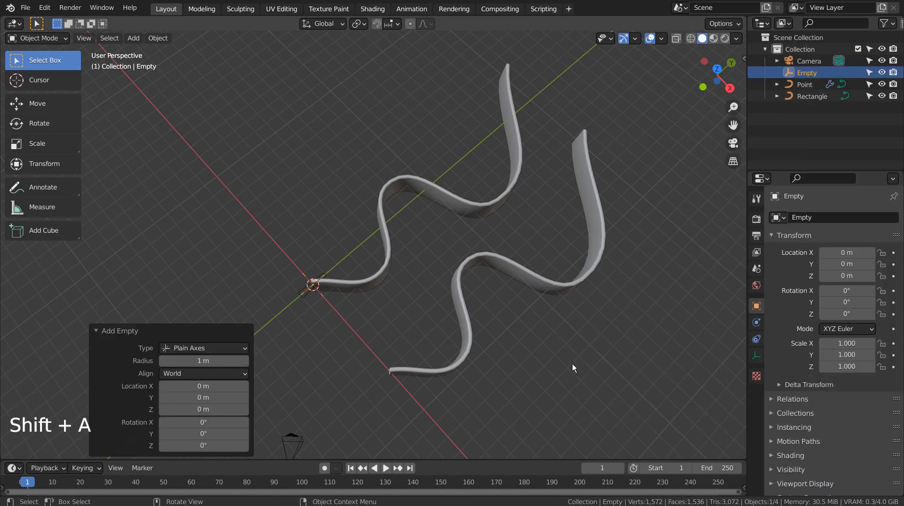
middle_click_drag(572, 363, 455, 248)
scroll(411, 279, "up", 4)
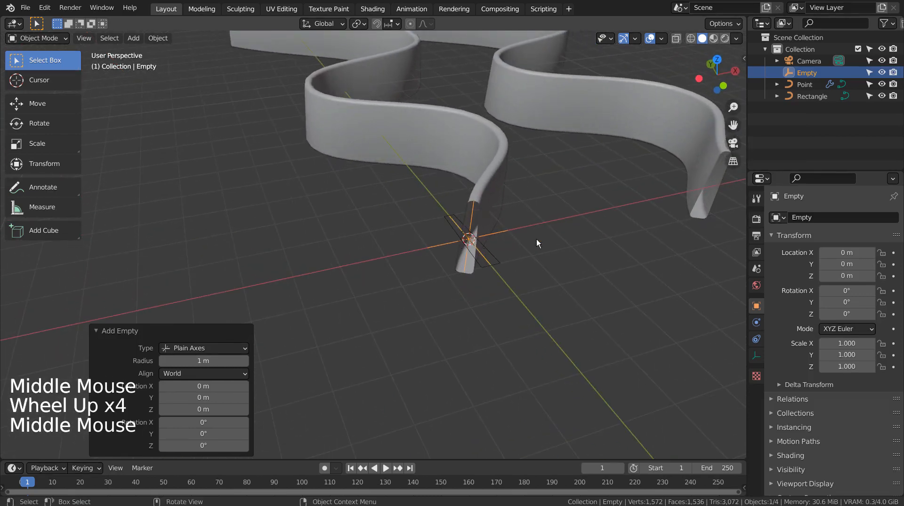
- Disable Relative Offset in the Point curve's Array modifier and enable Object Offset with the Empty as its object
left_click(660, 101)
scroll(838, 411, "down", 10)
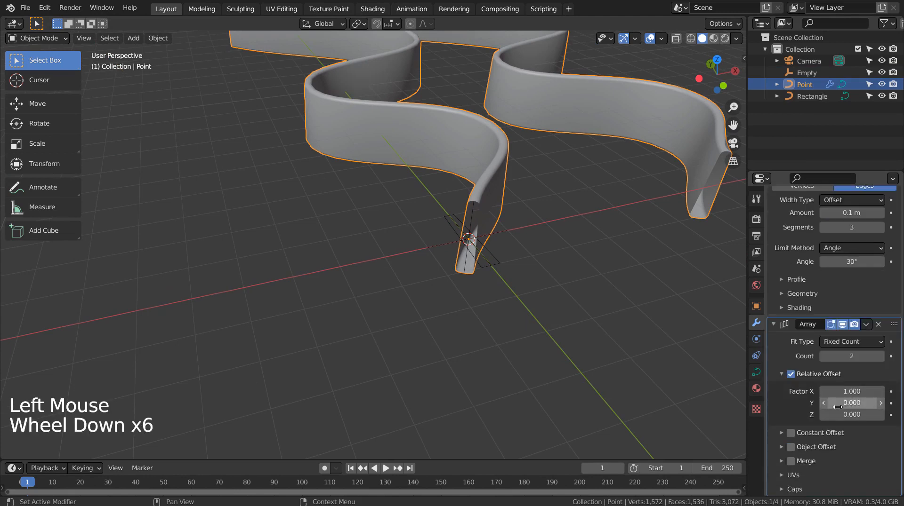
left_click(793, 375)
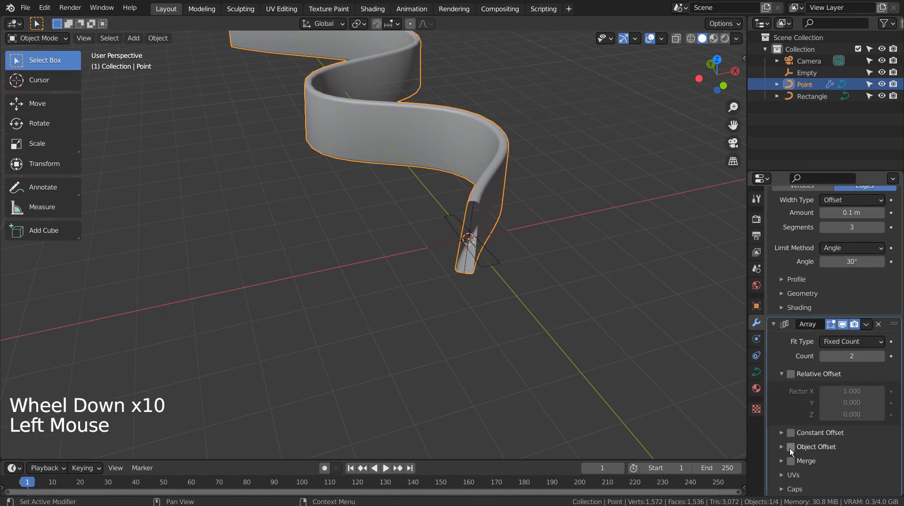
left_click(790, 447)
left_click(781, 447)
left_click(824, 465)
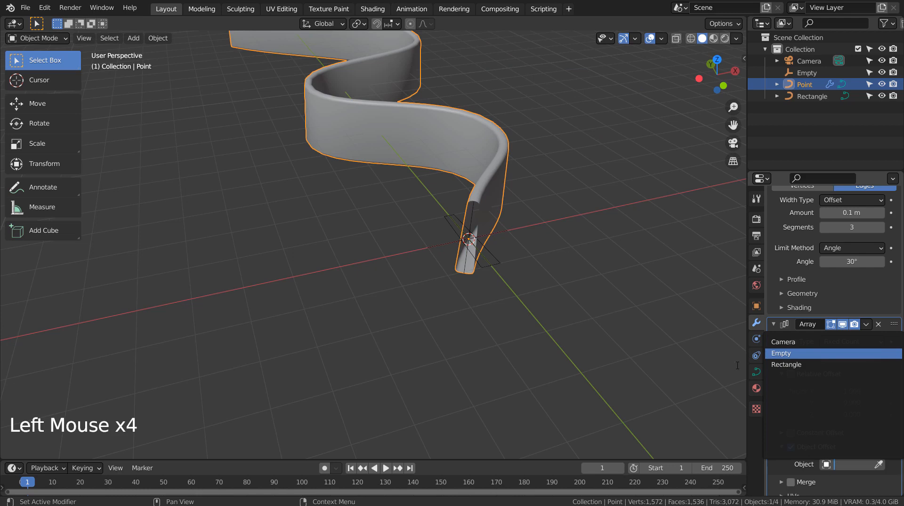
left_click(790, 353)
scroll(607, 329, "down", 1)
middle_click_drag(606, 329, 593, 346)
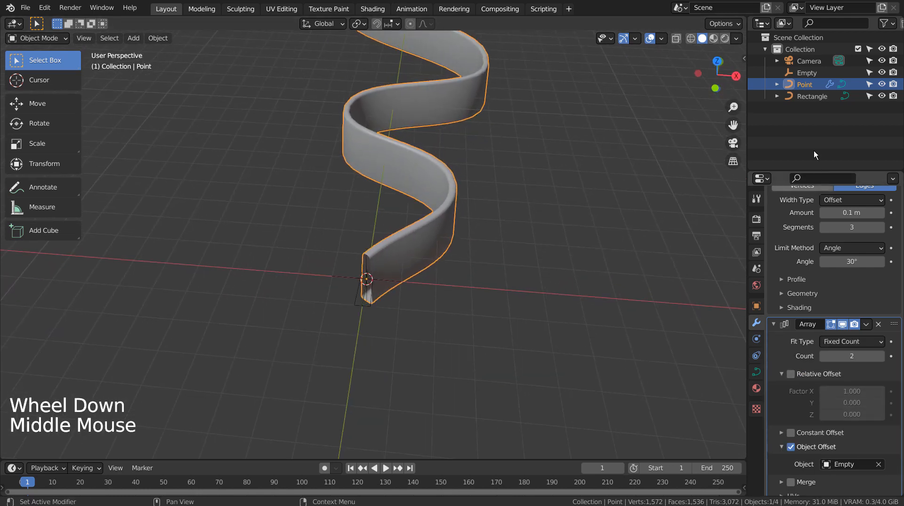
- Set the Empty's scale to 1.150 on X and 0.860 on Z, undoing the trial change on Y
left_click(806, 73)
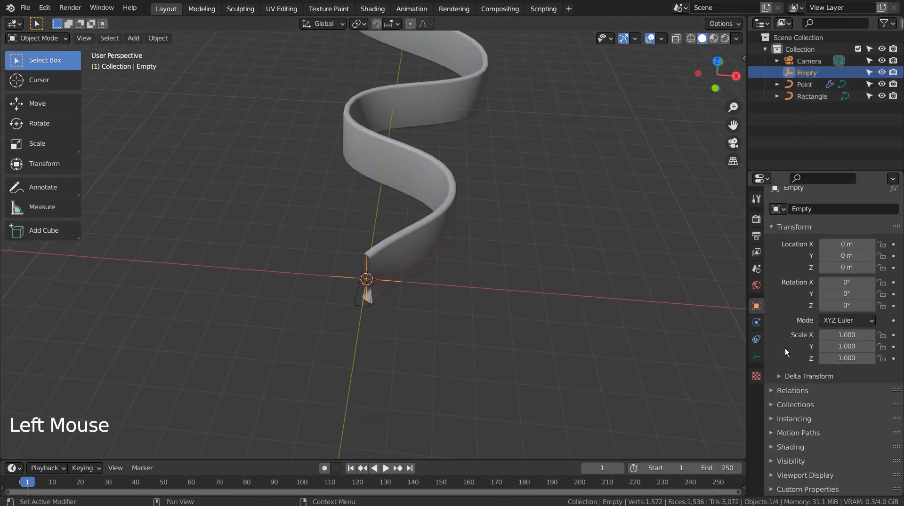
mouse_move(846, 335)
left_mouse_down()
mouse_move(882, 335)
mouse_move(816, 345)
mouse_move(835, 346)
left_mouse_up()
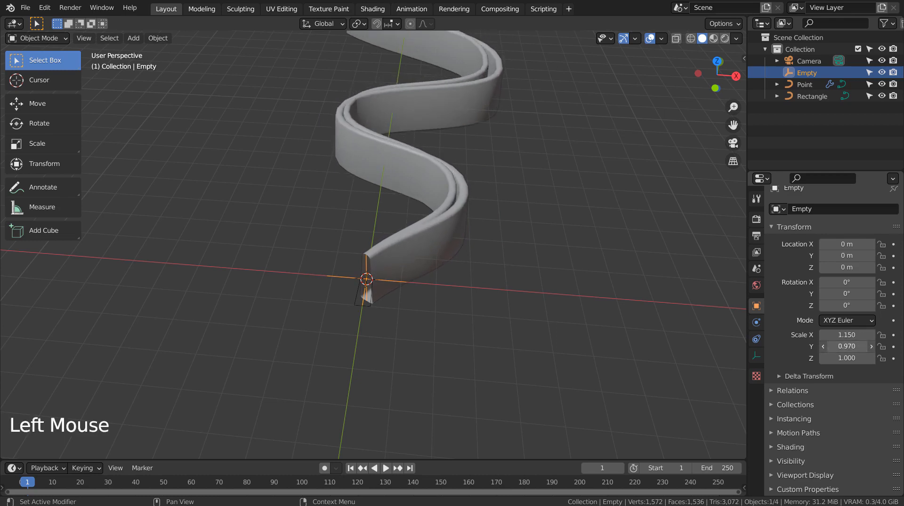
key("ctrl+z")
left_click(846, 358)
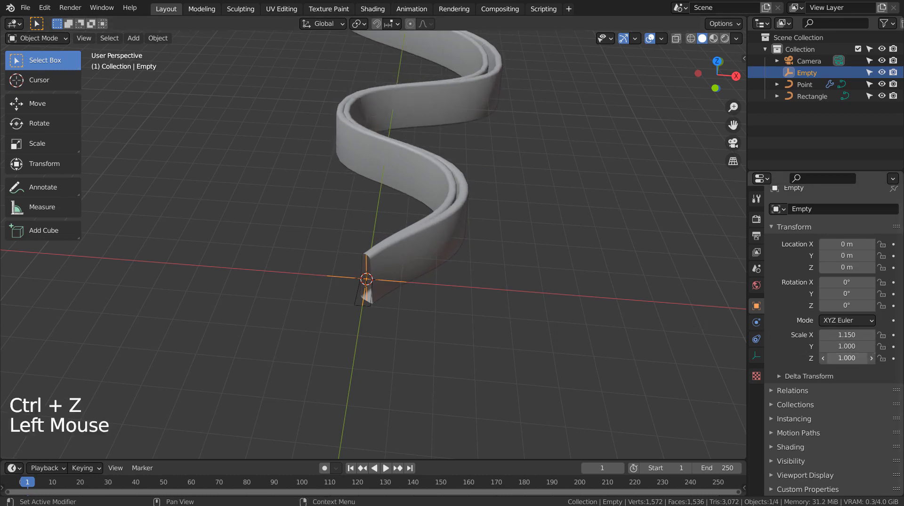
left_click_drag(846, 358, 836, 358)
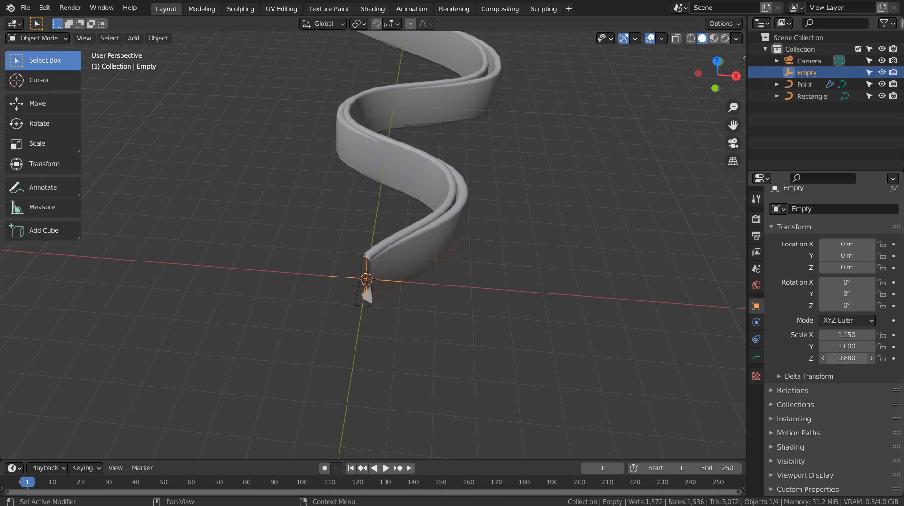
- Remove the Array modifier from the Point curve
middle_click_drag(496, 227, 469, 252)
left_click(432, 263)
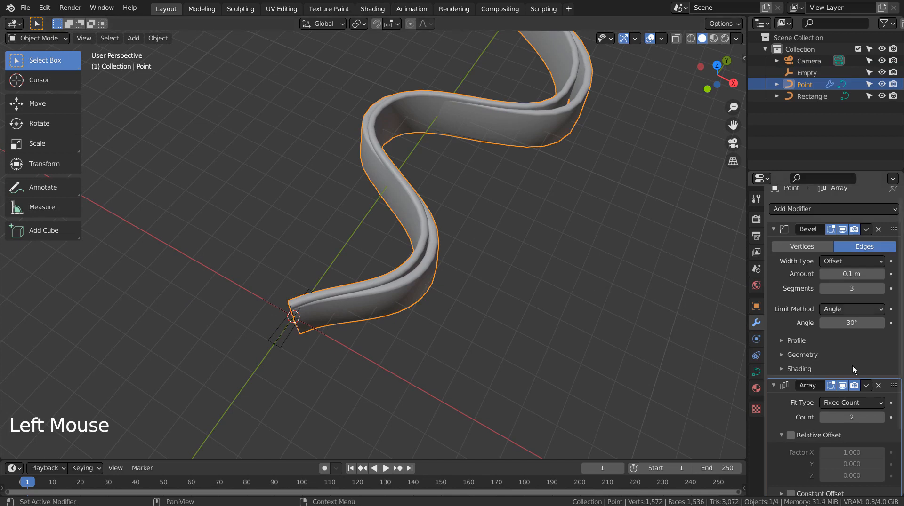
left_click(878, 385)
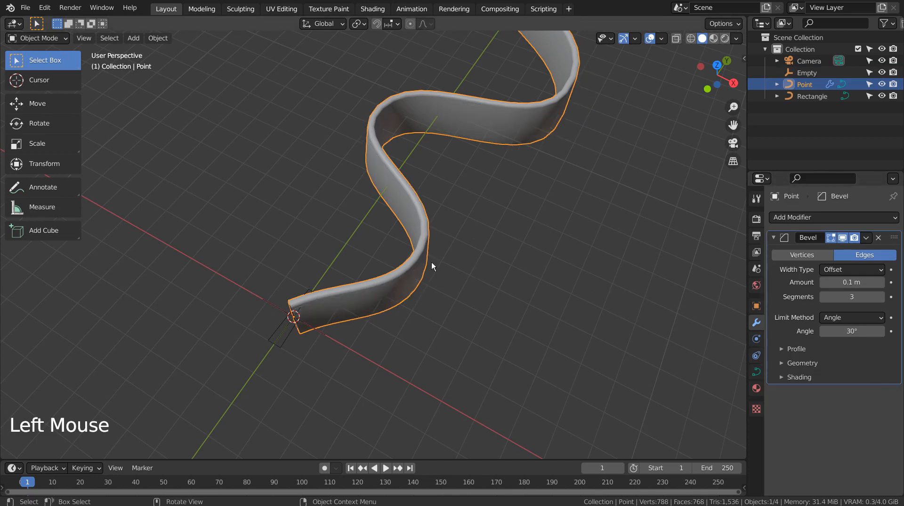
- Convert the Point curve to a mesh and add a level 1 Subdivision modifier to it
right_click(391, 260)
left_click(390, 258)
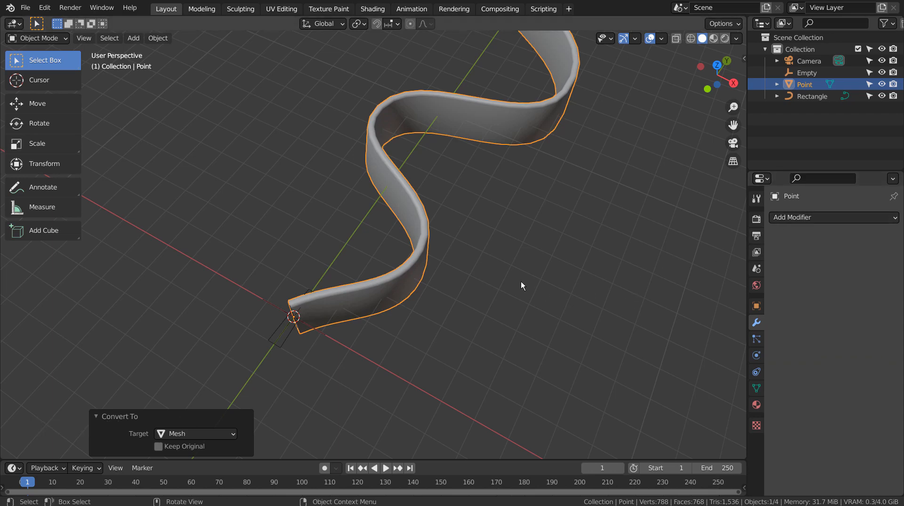
key("ctrl+1")
mouse_move(460, 295)
middle_mouse_down()
mouse_move(487, 271)
mouse_move(591, 247)
mouse_move(442, 290)
middle_mouse_up()
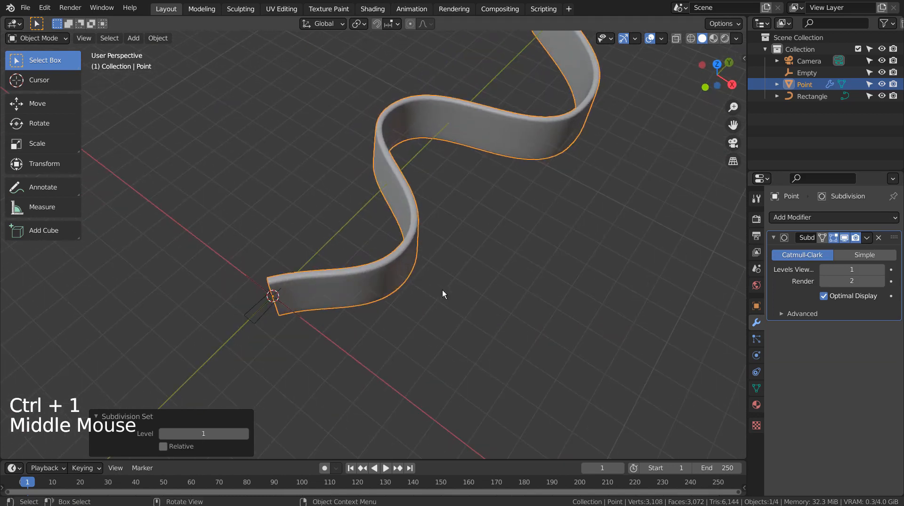
- Add an Array modifier to the Point mesh, using Object Offset with the Empty instead of Relative Offset
left_click(848, 218)
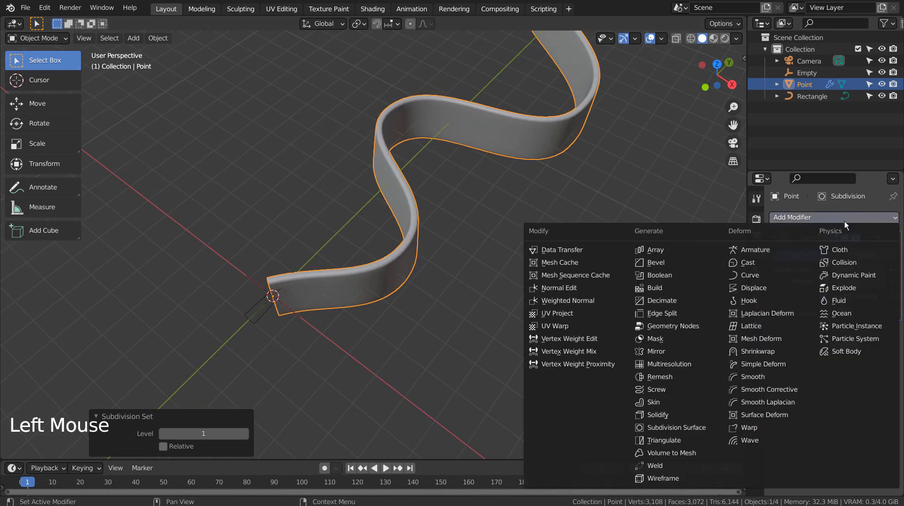
left_click(689, 249)
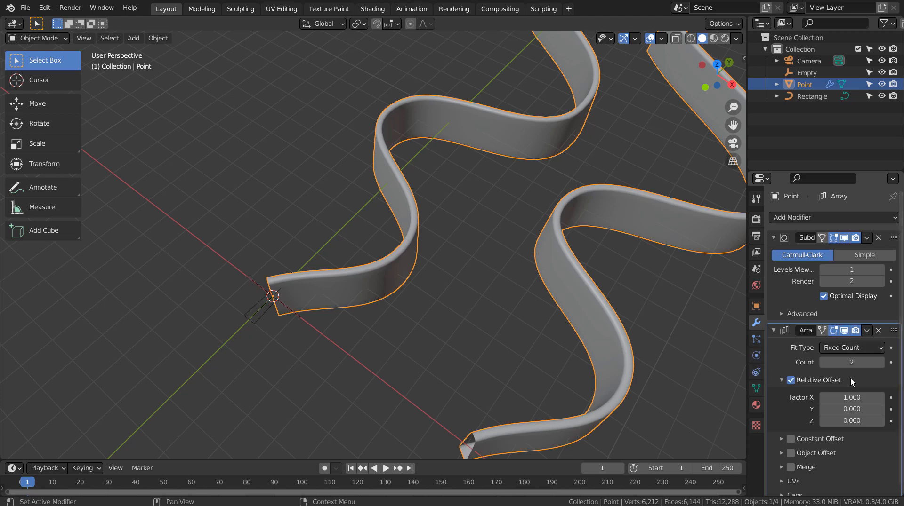
left_click(790, 380)
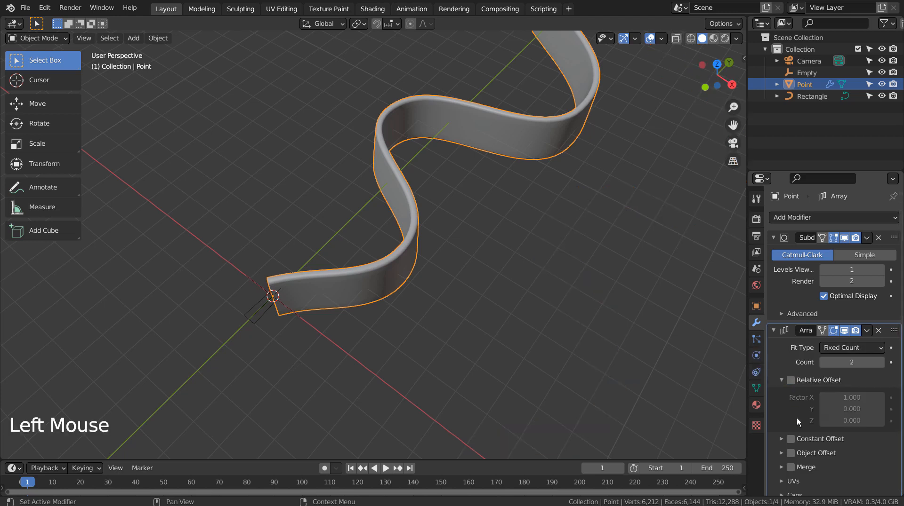
left_click(782, 454)
left_click(823, 473)
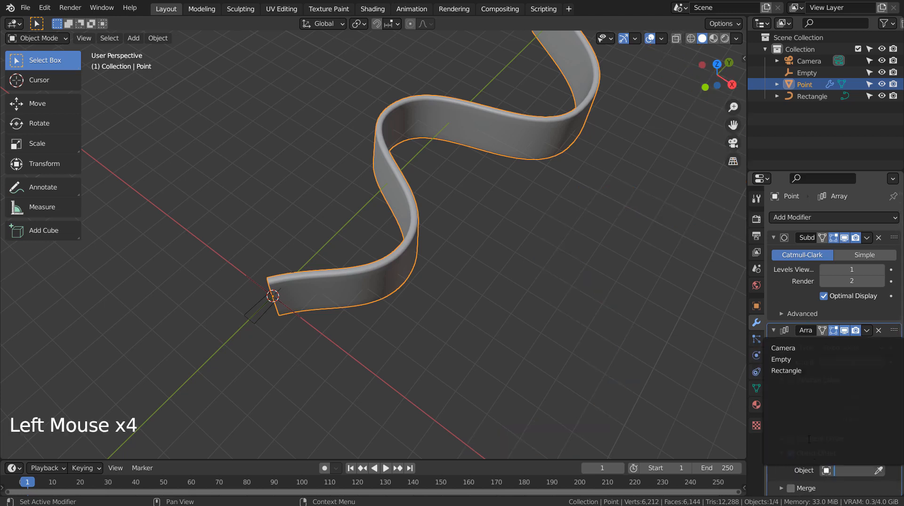
left_click(791, 360)
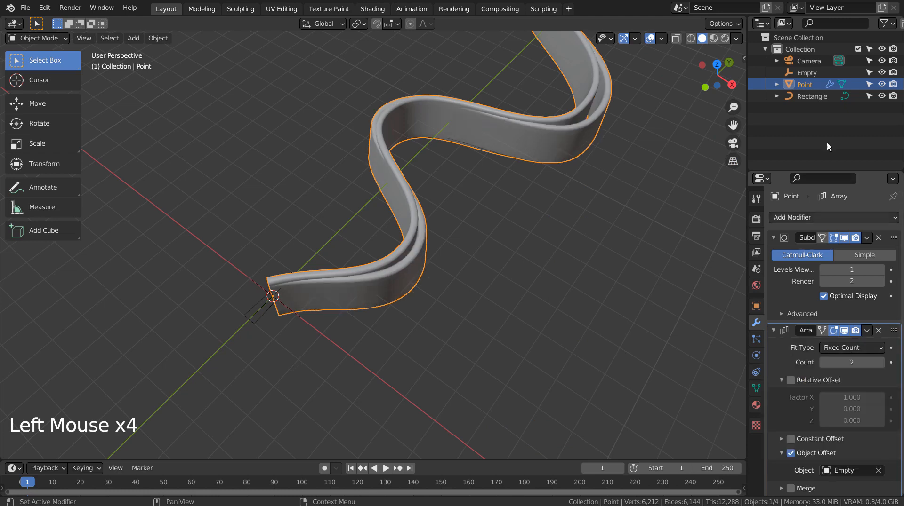
- Try setting the Empty's X and Y scale to 0
left_click(803, 73)
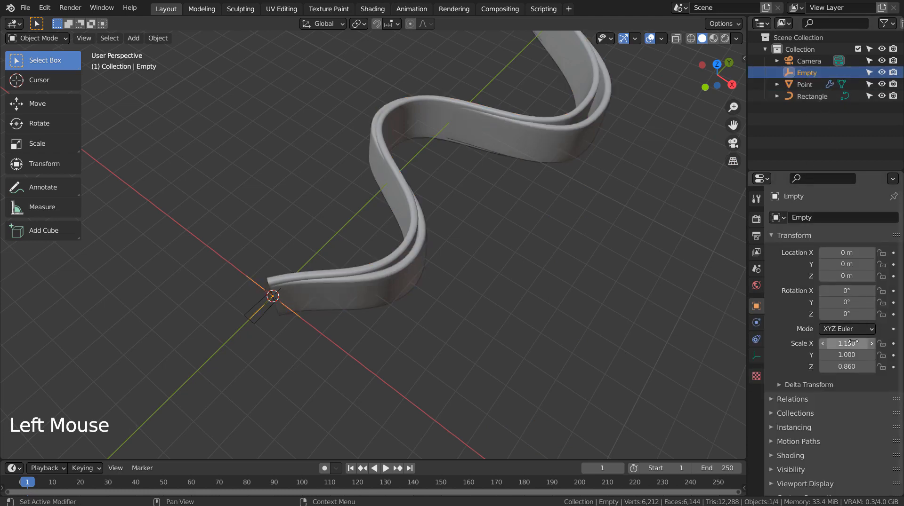
key("Tab")
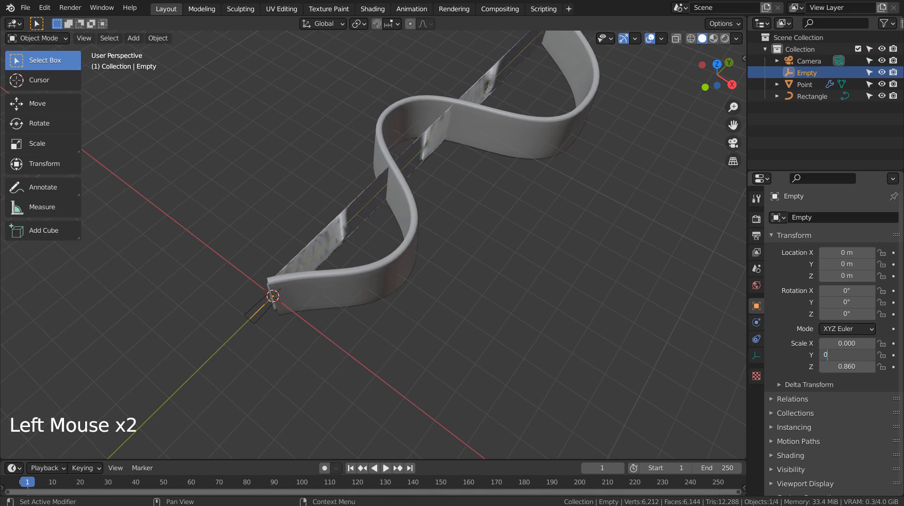
type("0")
key("Return")
key("1")
- Reset the Empty's scale to 1 on all axes, and fine-tune its X scale to 0.985
left_click(847, 343)
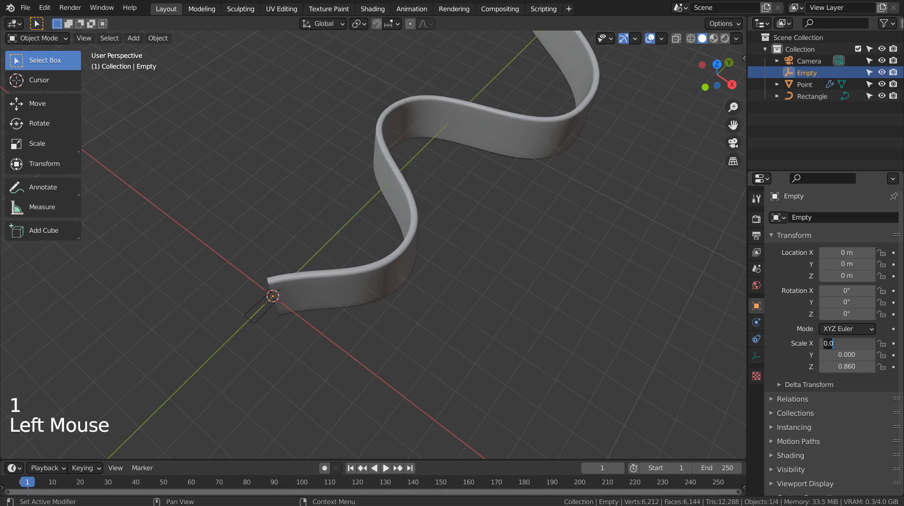
type("1")
key("Tab")
type("1")
key("Tab")
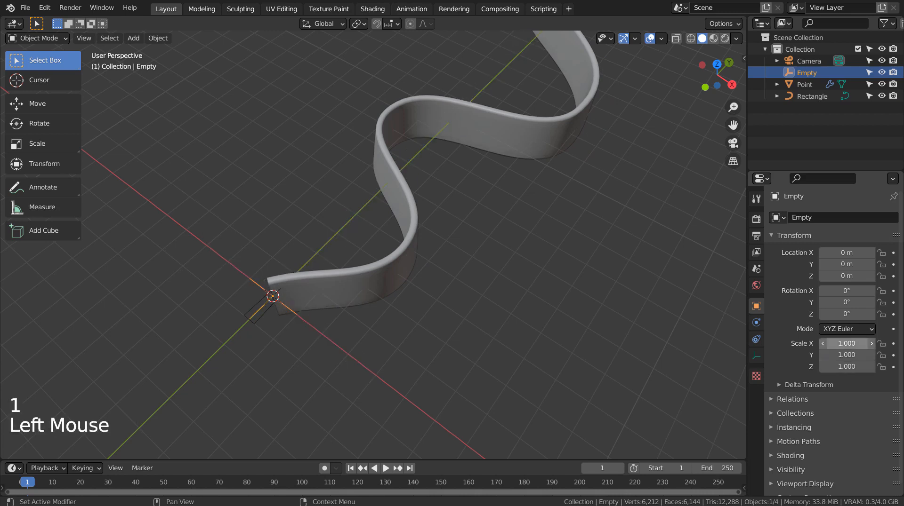
left_click_drag(850, 343, 860, 343, "shift")
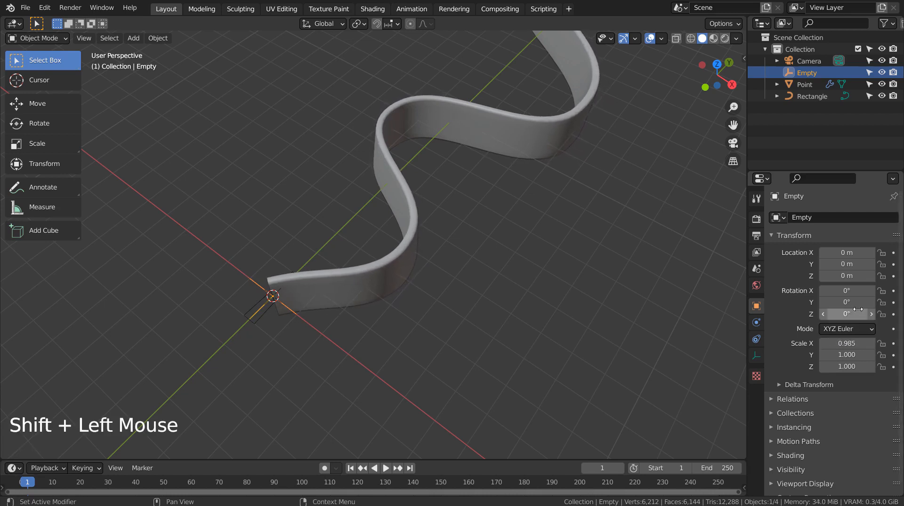
- Undo the Empty's X scale change and offset its X location to 0.391 m, checking the curve spacing from above
key("ctrl+z")
left_click_drag(847, 253, 861, 253, "shift")
middle_click_drag(741, 233, 469, 236)
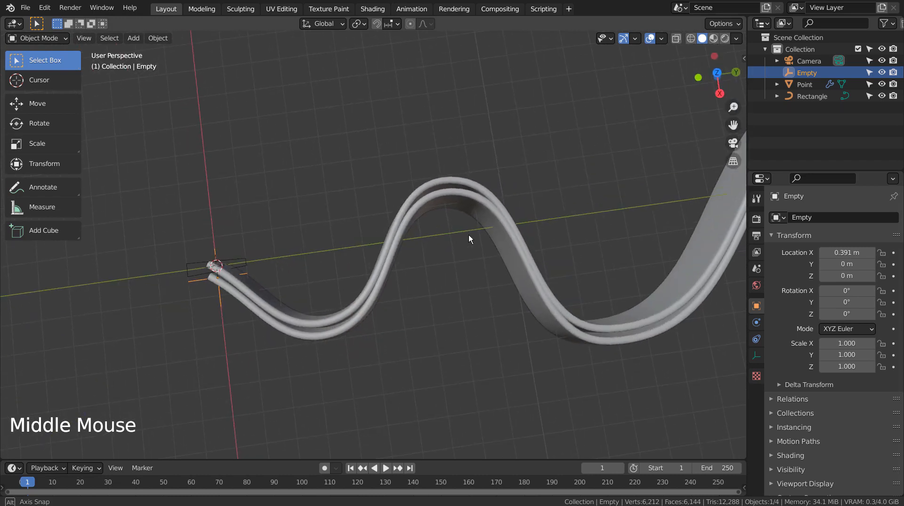
key("KP_1")
key("KP_7")
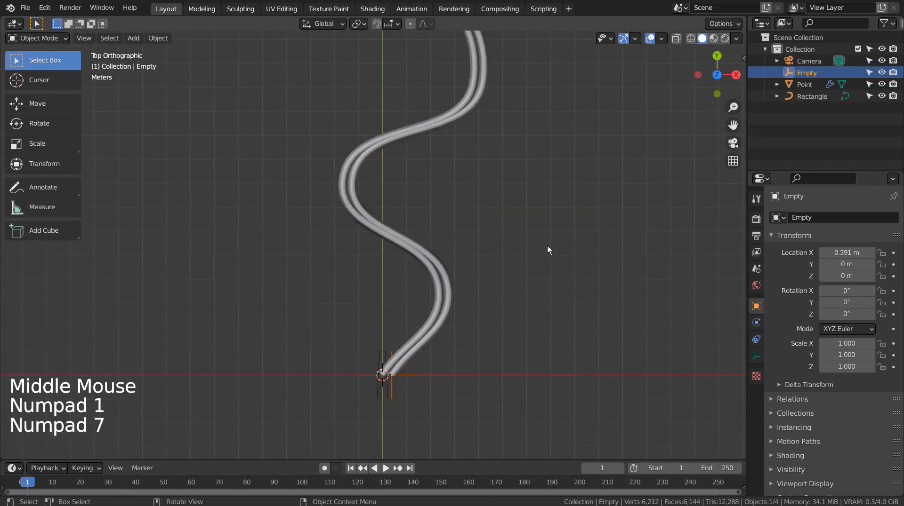
middle_click_drag(547, 249, 312, 285, "shift")
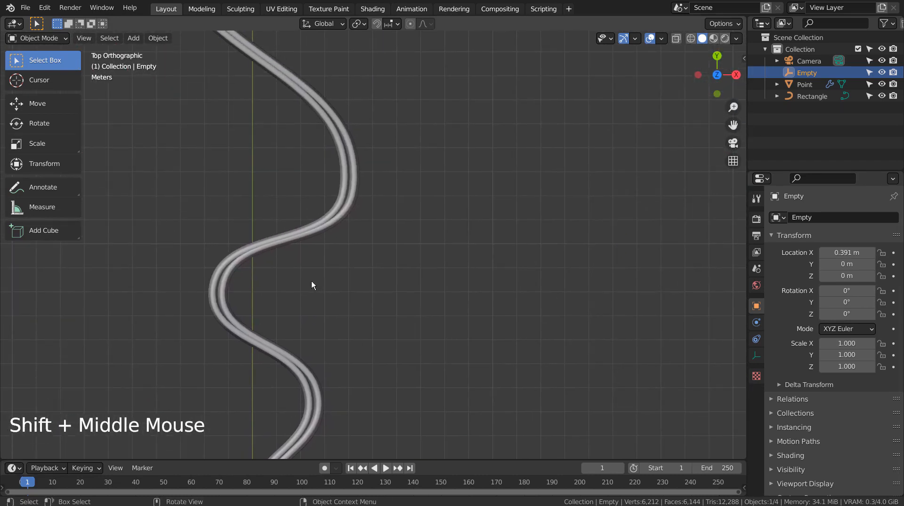
middle_click_drag(377, 378, 465, 218, "shift")
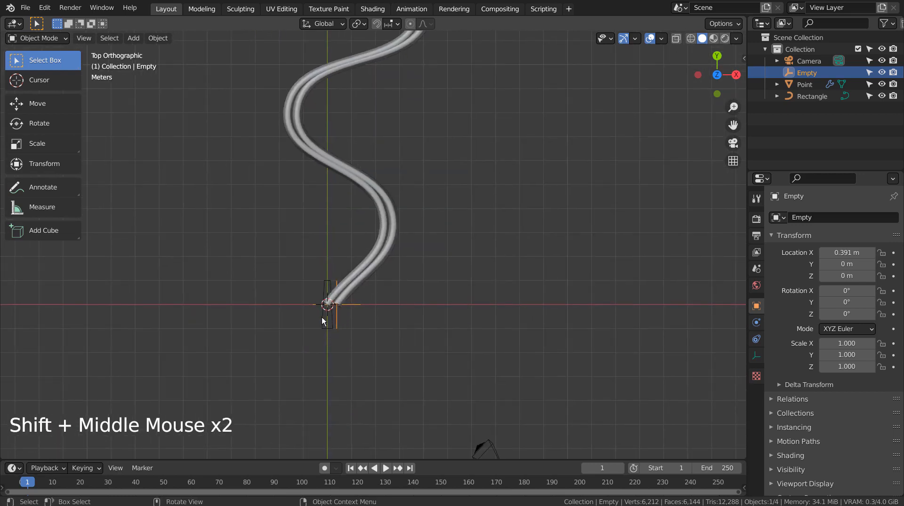
middle_click_drag(388, 289, 442, 343, "shift")
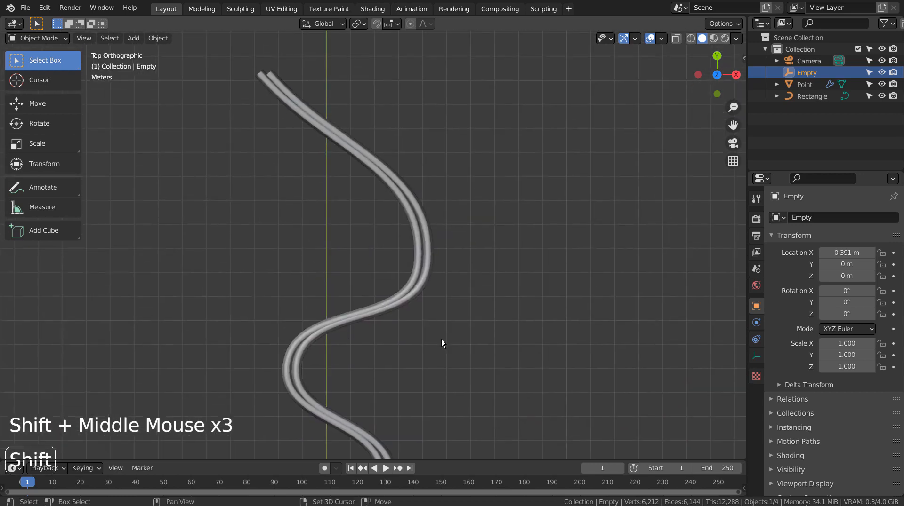
- Try changing the origin of the Point mesh
left_click(417, 270)
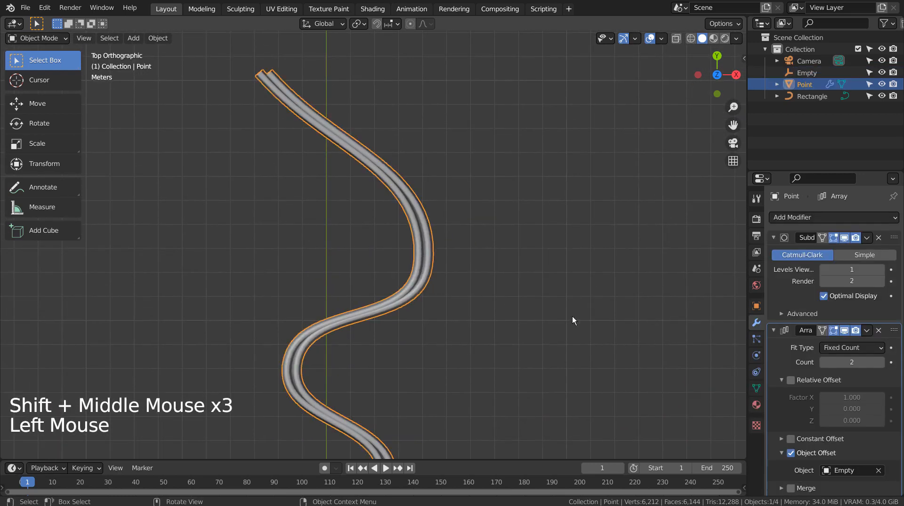
left_click(155, 37)
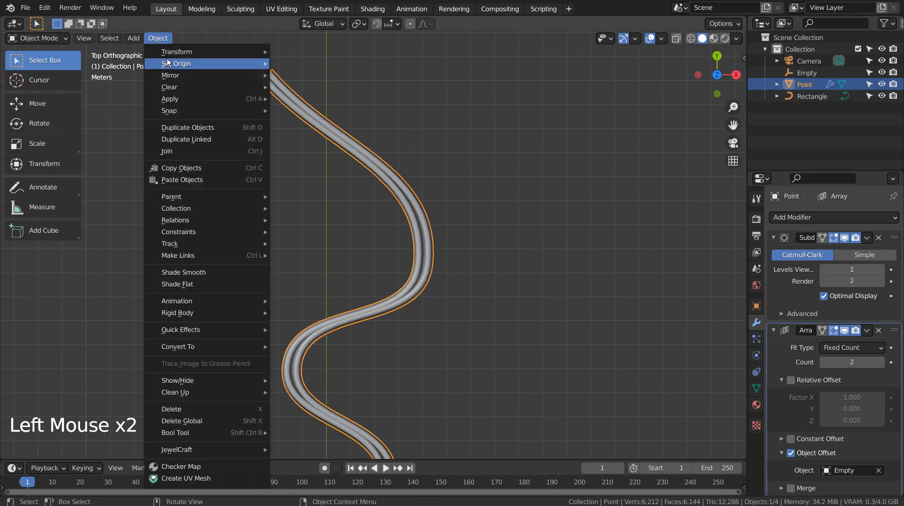
mouse_move(167, 61)
left_click(361, 76)
mouse_move(497, 312)
middle_mouse_down("shift")
mouse_move(502, 89)
mouse_move(501, 171)
mouse_move(365, 153)
mouse_move(354, 184)
mouse_move(410, 198)
mouse_move(521, 196)
mouse_move(557, 176)
mouse_move(569, 153)
mouse_move(429, 195)
middle_mouse_up("shift")
key("ctrl+z")
- Raise the Array modifier's count on the Point mesh first to 15, and finally to 35
middle_click_drag(443, 236, 358, 301)
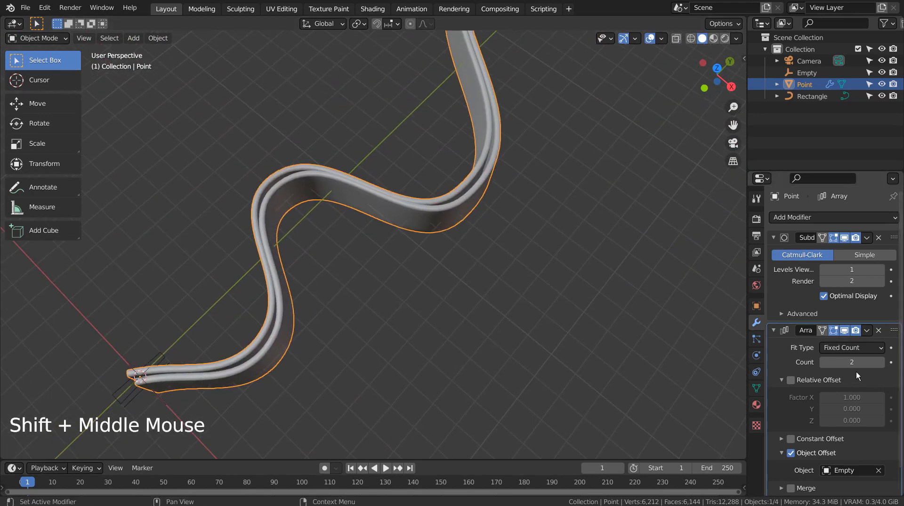
left_click_drag(824, 363, 847, 363)
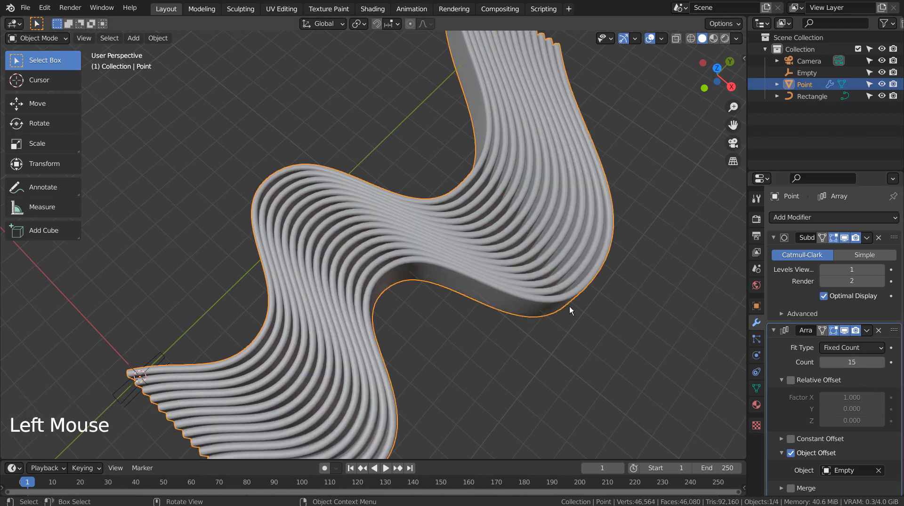
middle_click_drag(569, 306, 733, 286)
left_click(859, 360)
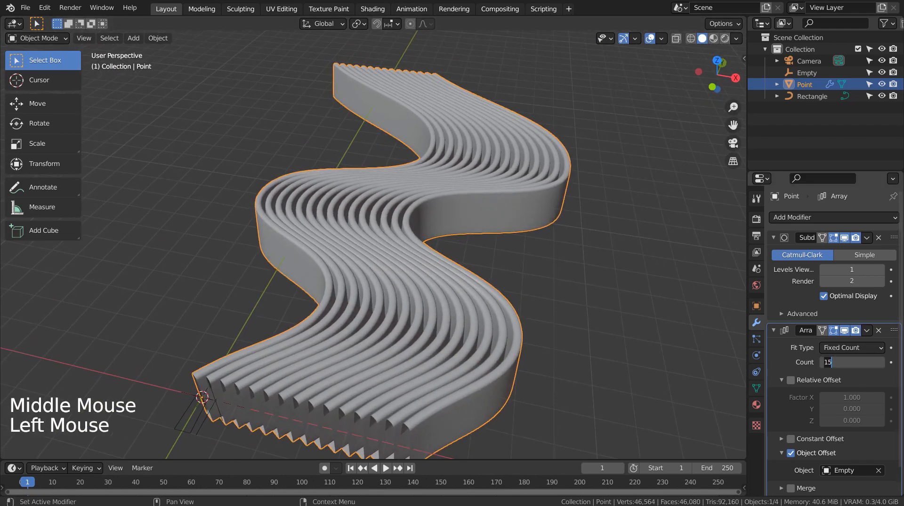
type("35")
key("Return")
middle_click_drag(594, 313, 432, 245)
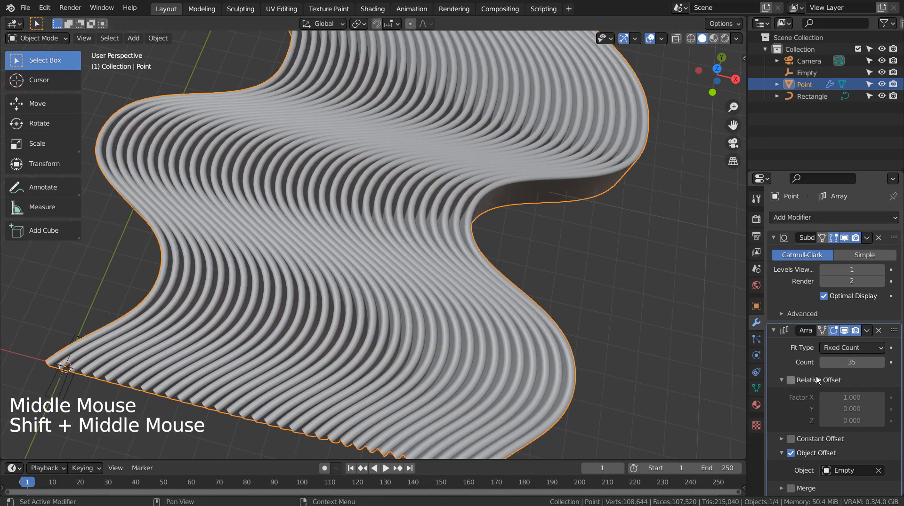
- Set the Empty's Z location to -0.052 m and its X scale to 0.981
left_click(805, 72)
middle_click_drag(657, 241, 673, 224)
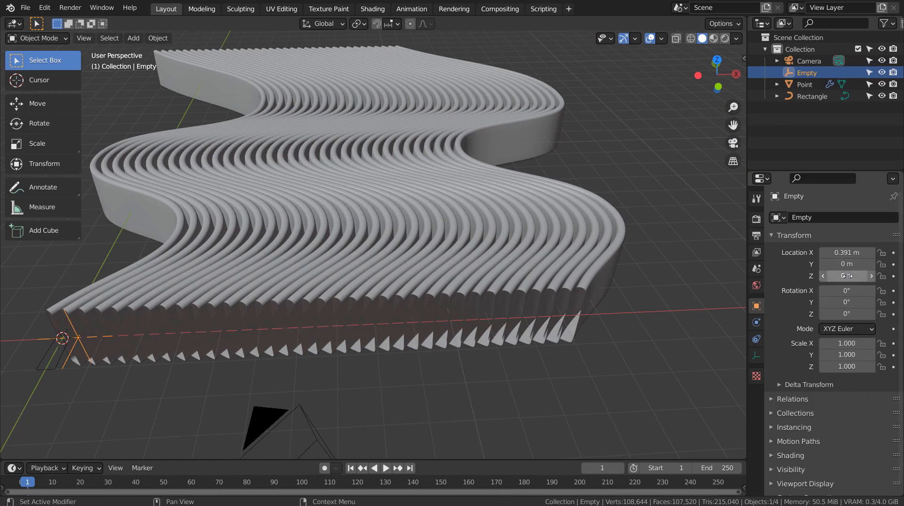
mouse_move(847, 276)
left_mouse_down()
mouse_move(835, 276)
mouse_move(857, 276)
mouse_move(835, 276)
mouse_move(850, 264)
left_mouse_up()
key("ctrl+z")
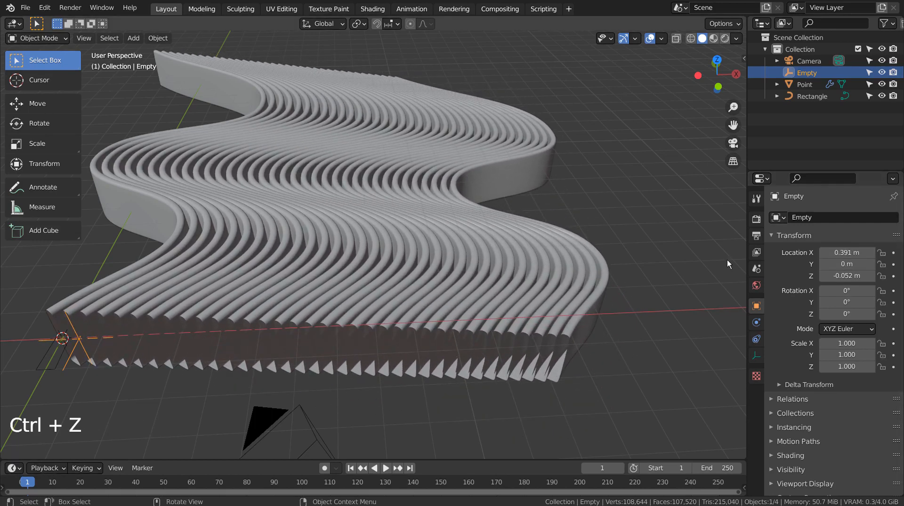
left_click_drag(846, 343, 846, 343, "shift")
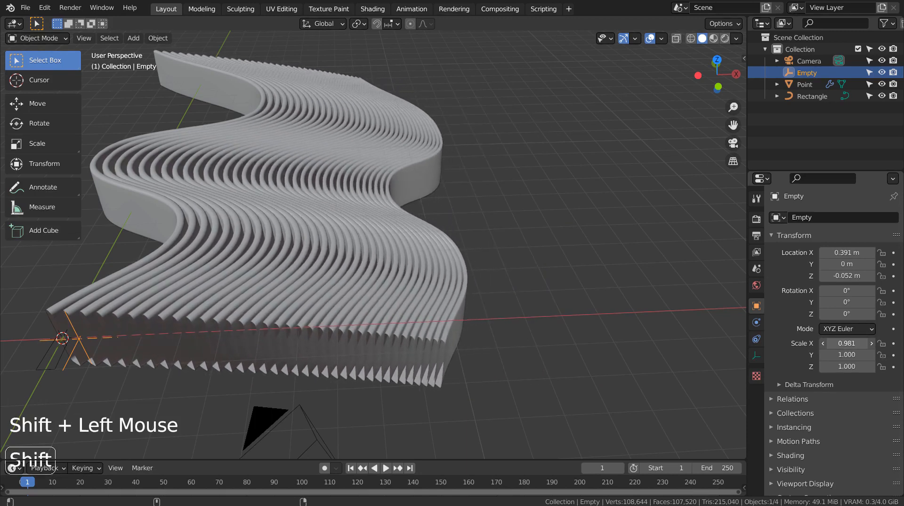
- Set the Array count of the Point mesh to 55
left_click(415, 258)
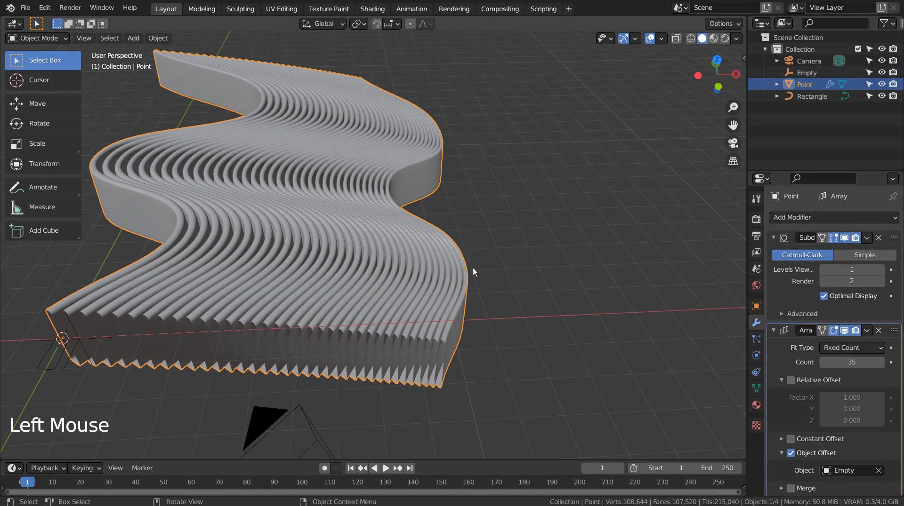
double_click(860, 362)
type("55")
key("Return")
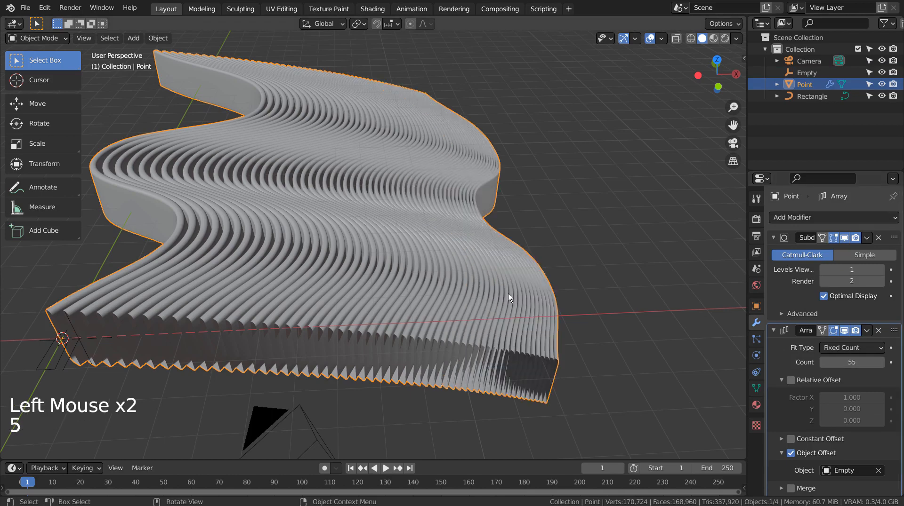
- Align the camera to a close angled view of the wavy array, and fly it backward to refine the framing
scroll(507, 290, "up", 2)
middle_click_drag(508, 290, 526, 278)
key("ctrl+alt+KP_0")
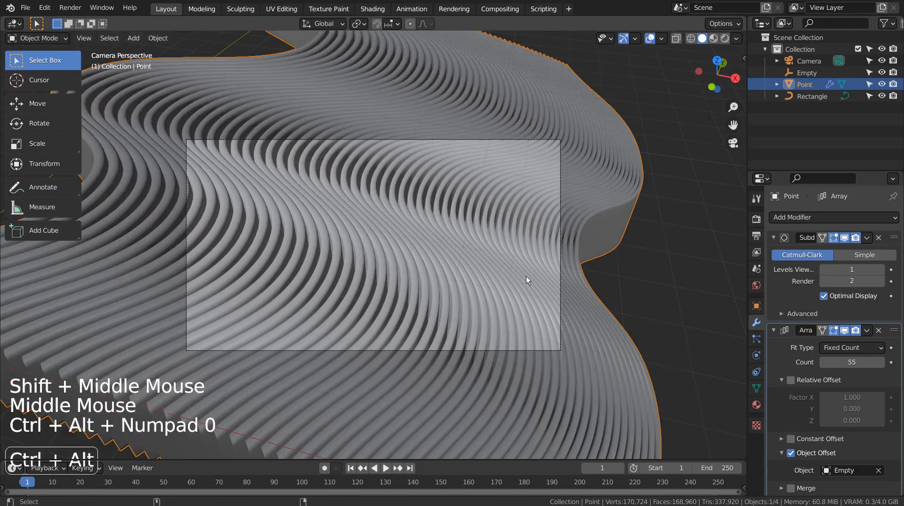
key("shift+grave")
key("s")
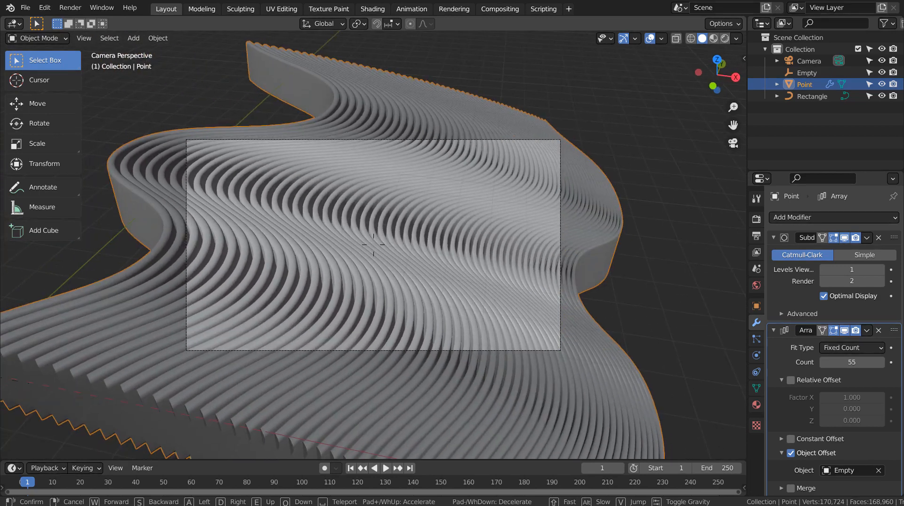
left_click(373, 245)
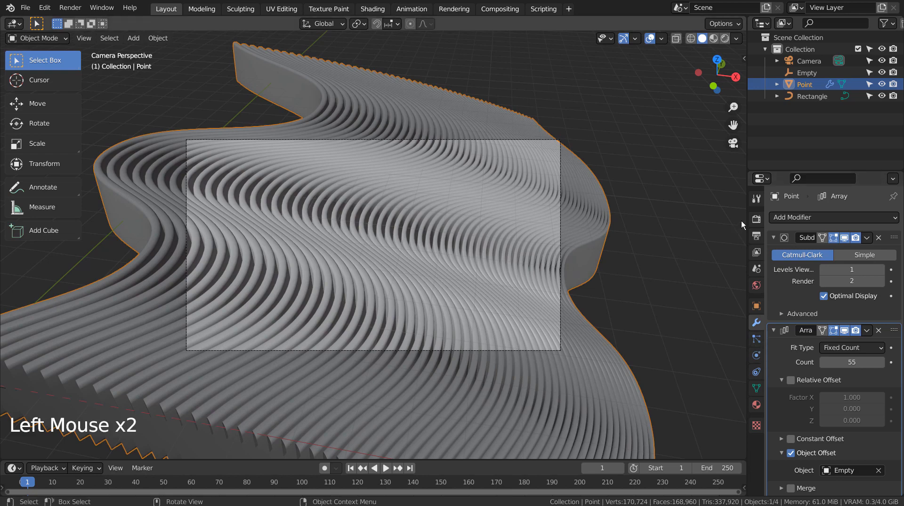
- Create a new material for the Point mesh and give it a light blue base color
left_click(756, 406)
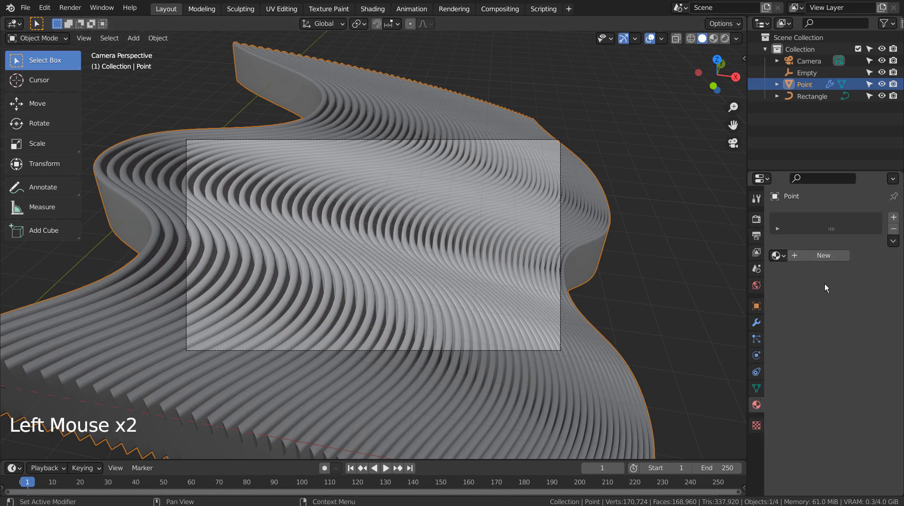
left_click(822, 257)
left_click(854, 355)
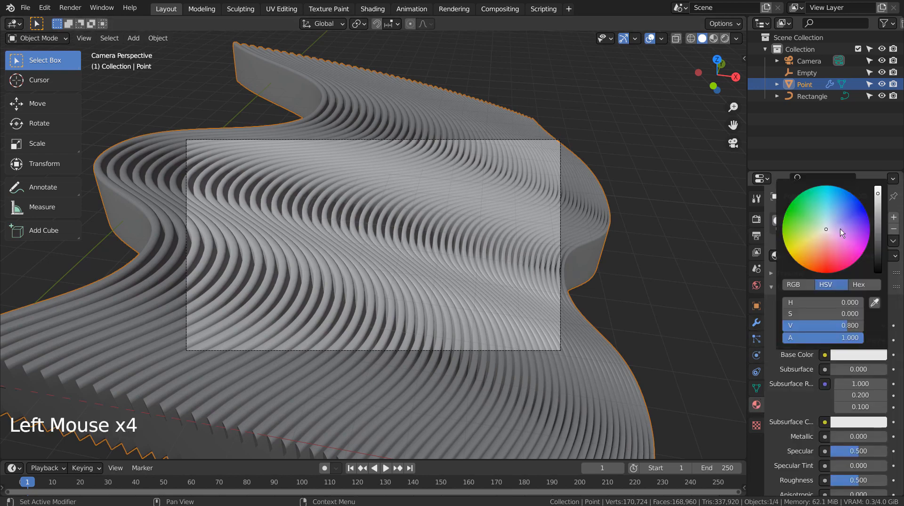
left_click(839, 210)
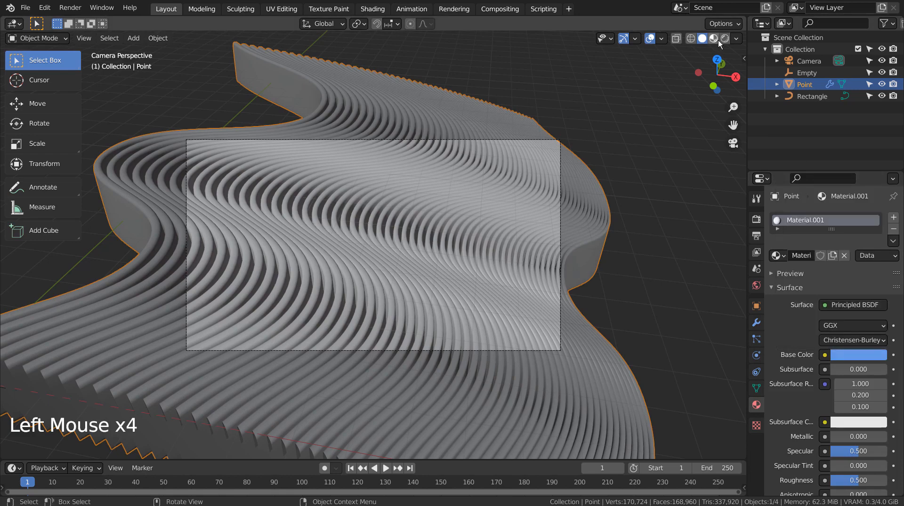
- Preview the blue material in Material Preview shading with nothing selected, and switch the viewport to Rendered shading
left_click(714, 39)
left_click(693, 289)
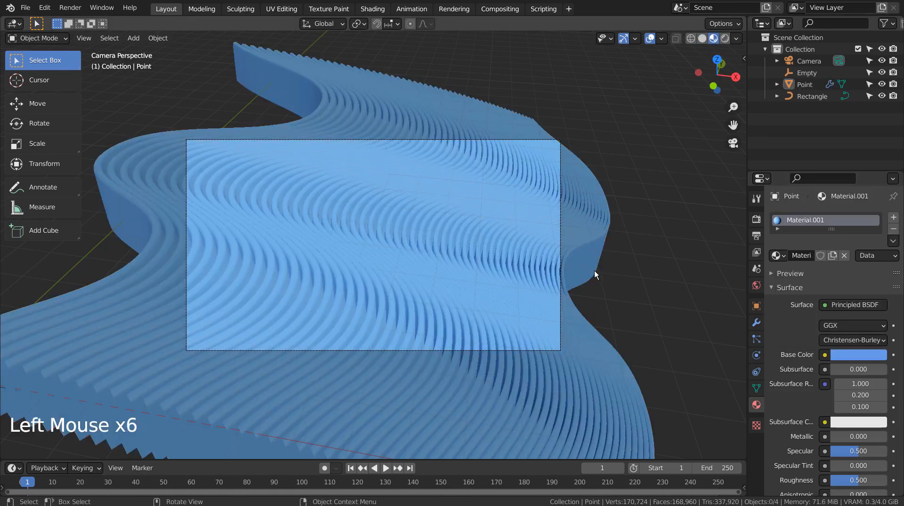
scroll(593, 272, "up", 4)
scroll(593, 273, "down", 3)
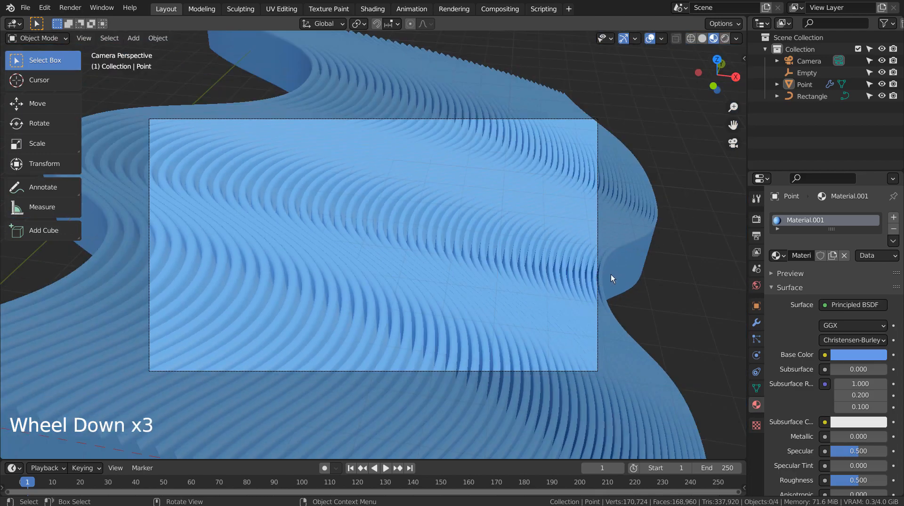
left_click(725, 39)
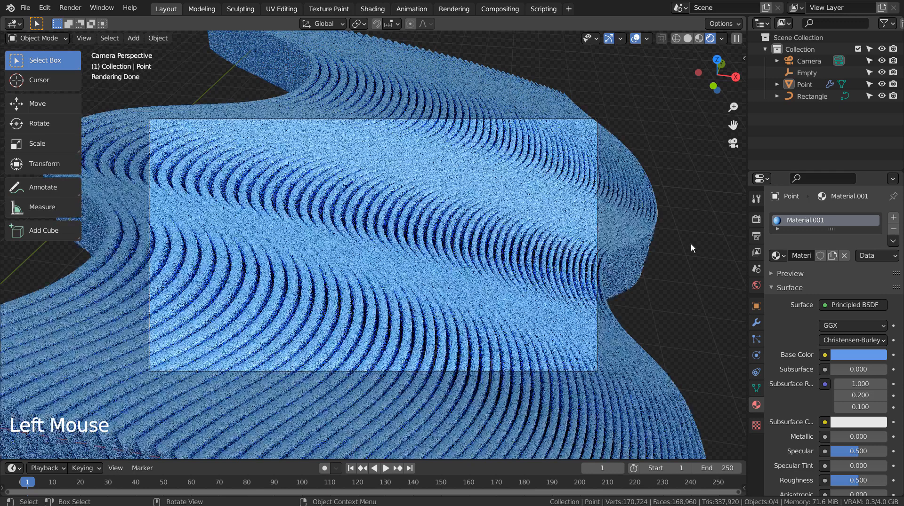
- Replace the forest.exr environment image in the World color with a Sky Texture
left_click(756, 286)
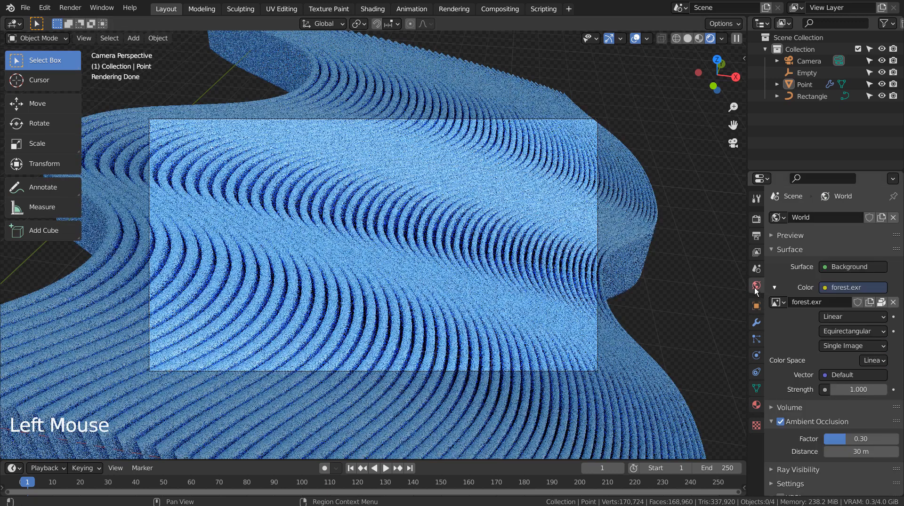
left_click(820, 281)
left_click(824, 288)
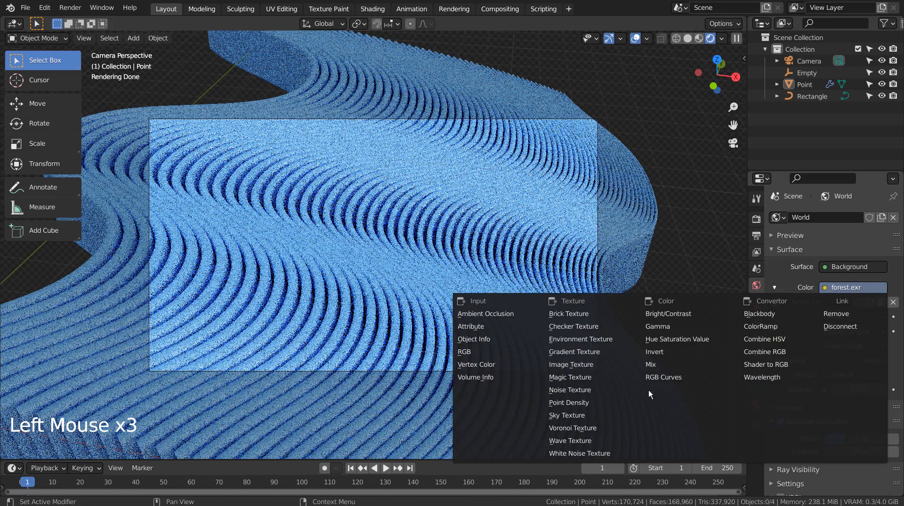
left_click(606, 415)
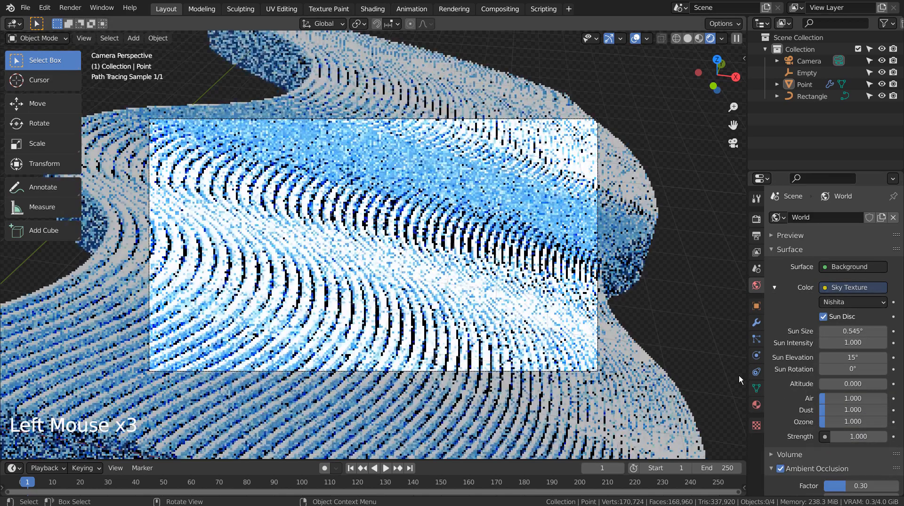
- Lower the sky's sun intensity to 0.1 and the World background strength to 0.1
left_click(868, 340)
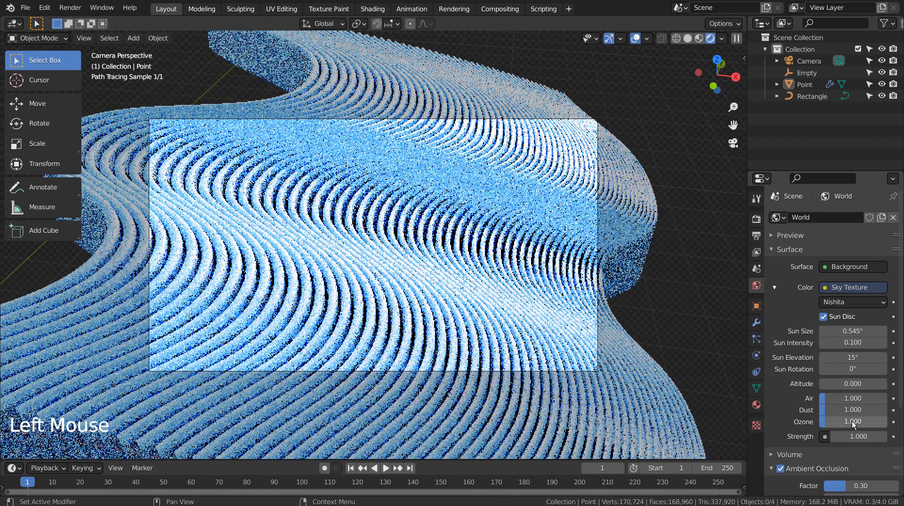
double_click(863, 437)
type("0.1")
key("Return")
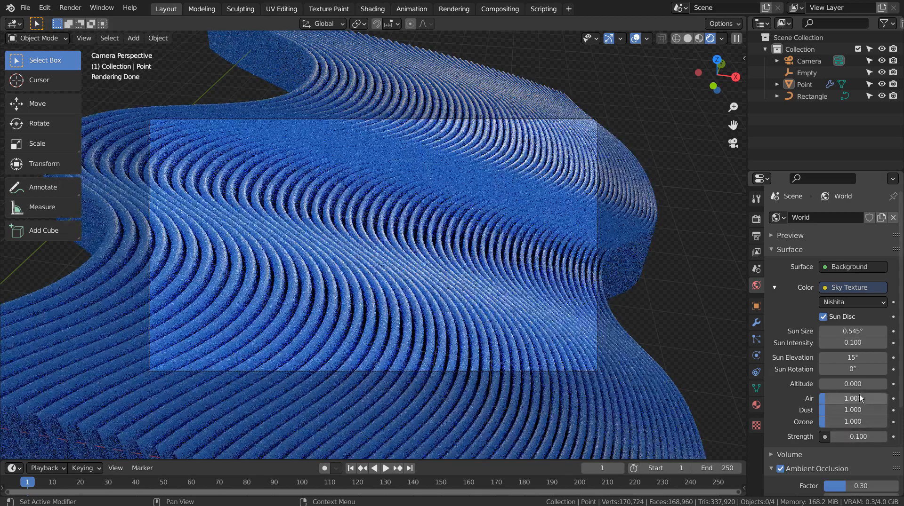
- Set the sky's sun elevation to 45° and try a sun rotation of 270°
left_click(858, 368)
left_click(854, 358)
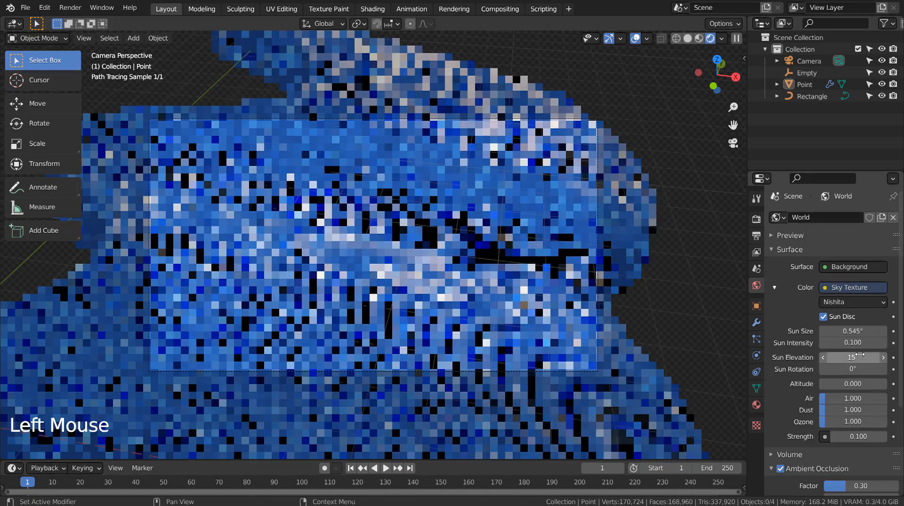
left_click(853, 358)
type("45")
key("Return")
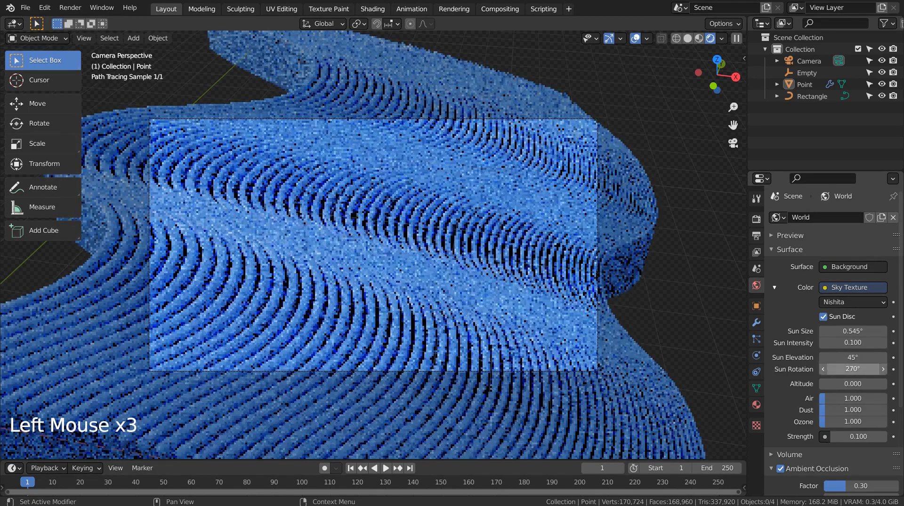
- Try another sun rotation for the sky and settle on 180°
left_click(856, 366)
type("9")
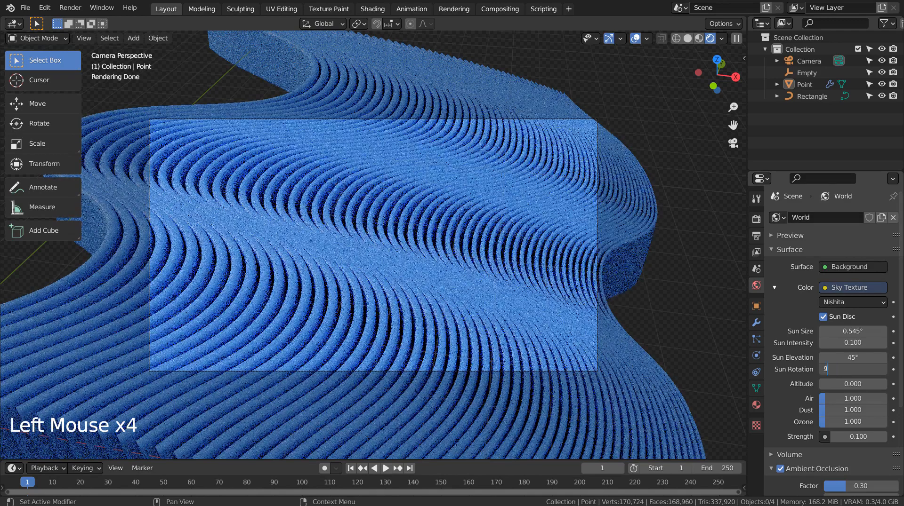
key("Return")
left_click(856, 369)
type("90d")
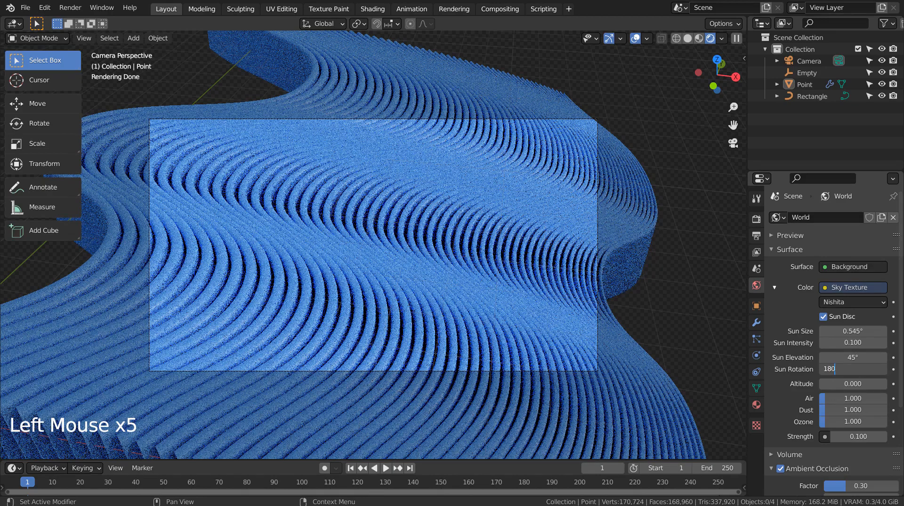
key("Return")
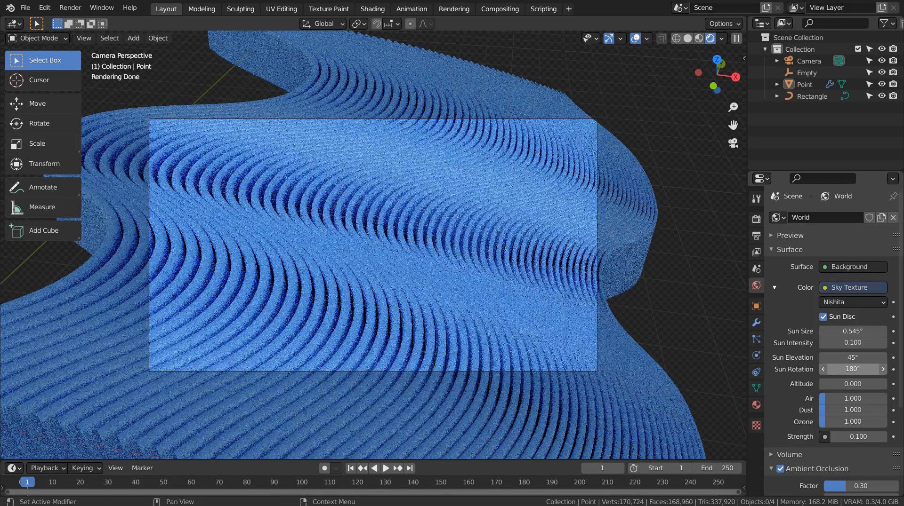
- Try a World background strength of 0.3 and settle on 0.2
left_click(847, 437)
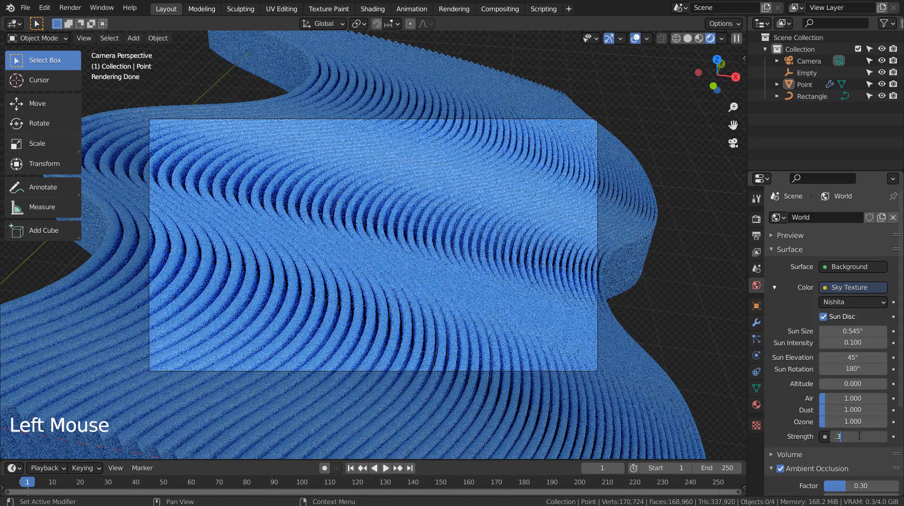
key("Return")
left_click(857, 437)
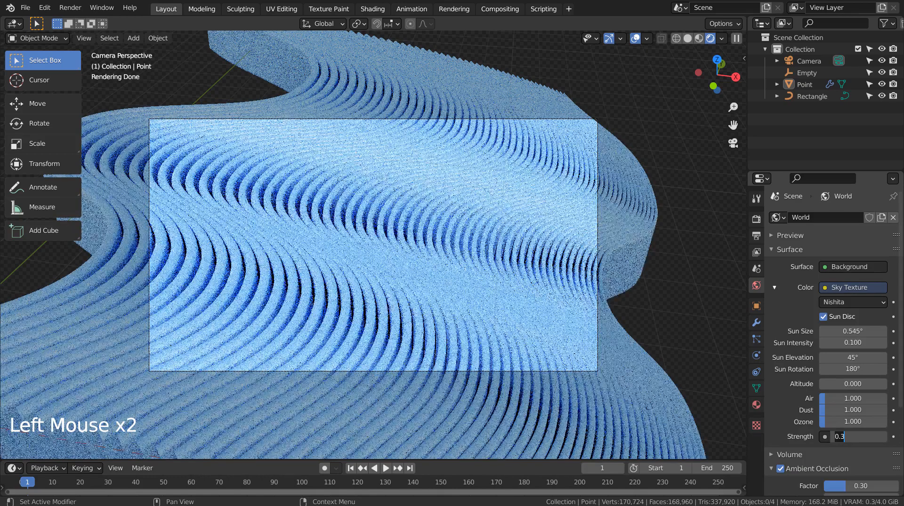
type(".2")
key("Return")
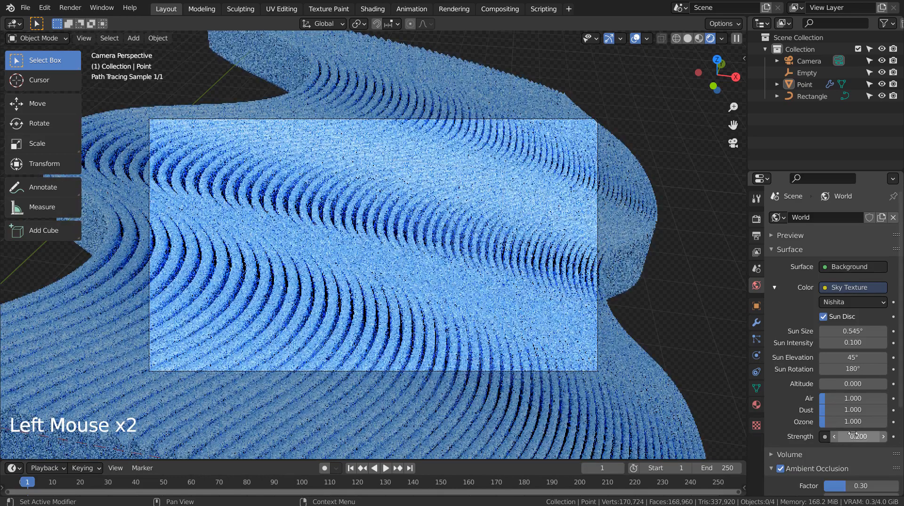
- Try sun intensities of 1 and 0.2 for the sky and go back to 0.1
left_click(853, 348)
type("1")
key("Return")
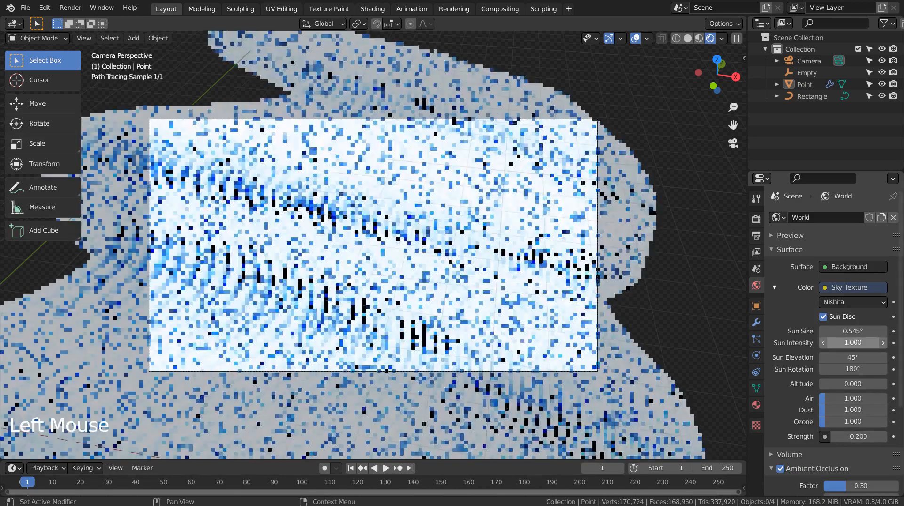
left_click(853, 343)
type(".2")
key("Return")
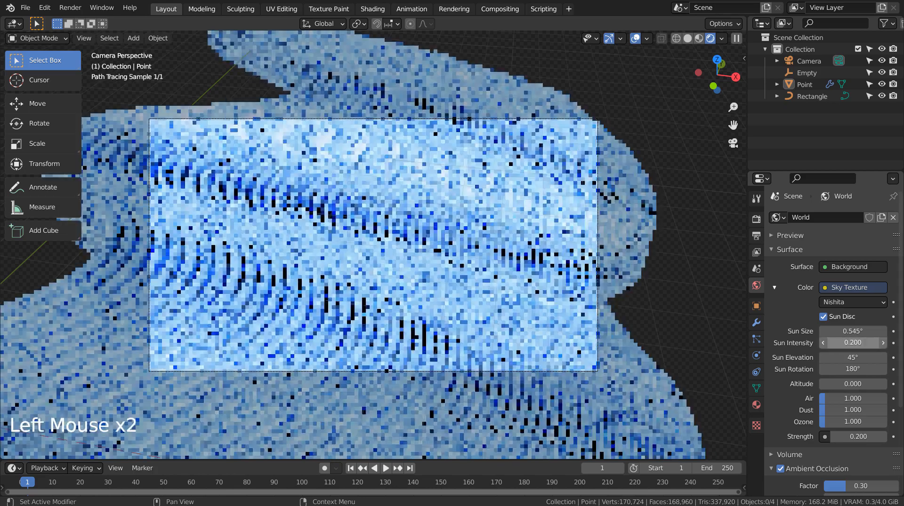
left_click(853, 343)
type(".1")
key("Return")
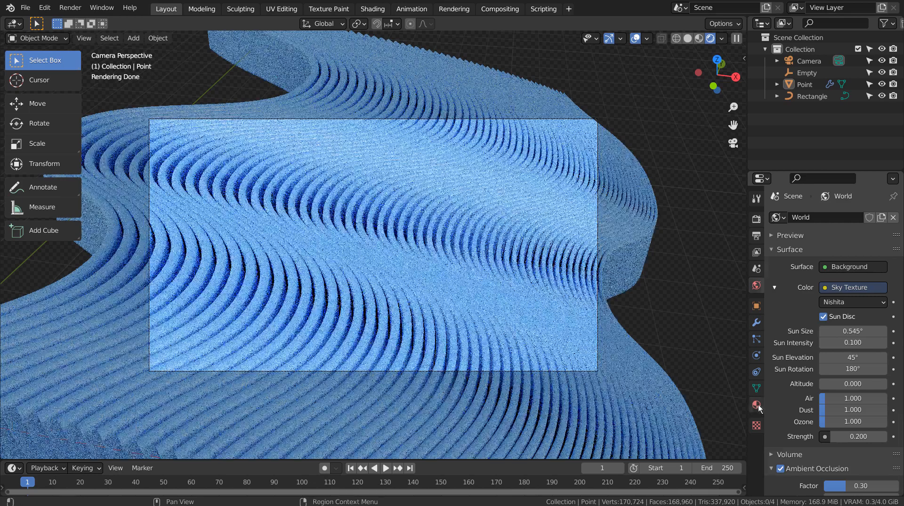
- Shift the Base Color of the arrayed body's material to a slightly more saturated blue
left_click(756, 404)
left_click(867, 353)
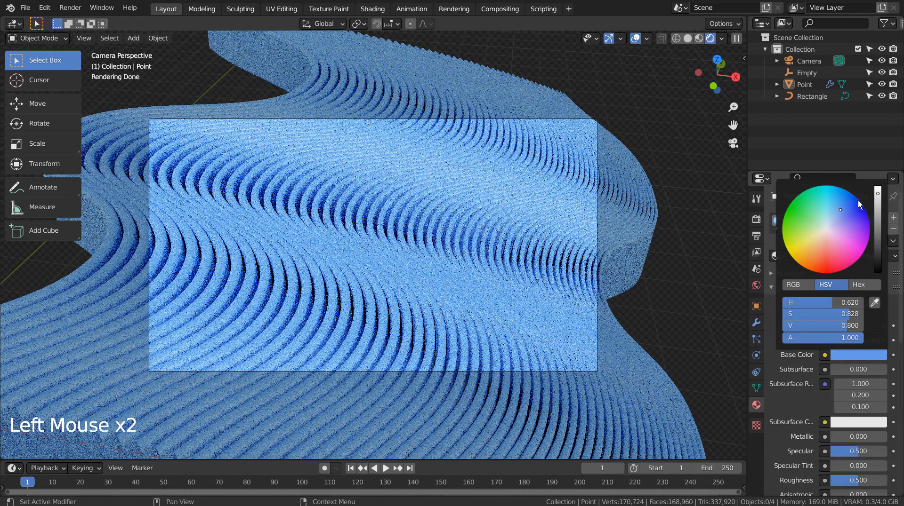
mouse_move(858, 201)
left_mouse_down()
mouse_move(843, 199)
mouse_move(838, 216)
mouse_move(843, 207)
left_mouse_up()
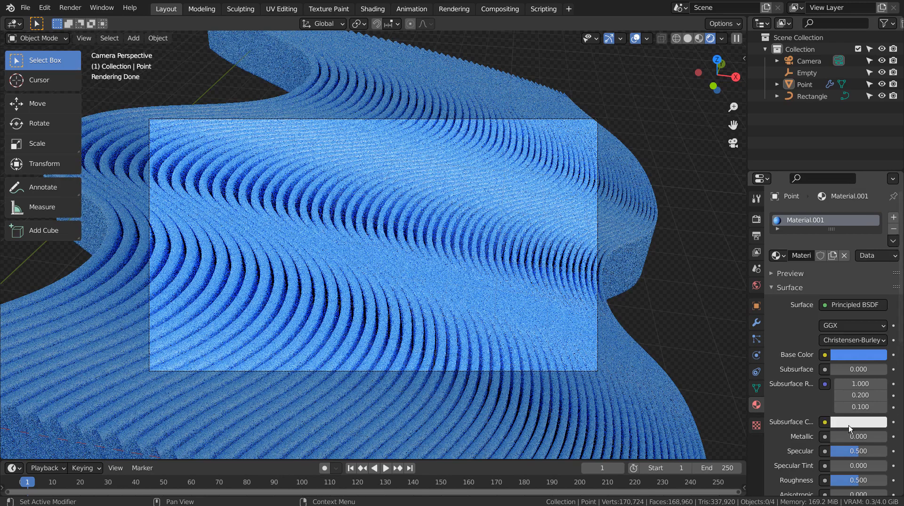
- Set the Sky Texture's sun rotation to 270°
left_click(757, 284)
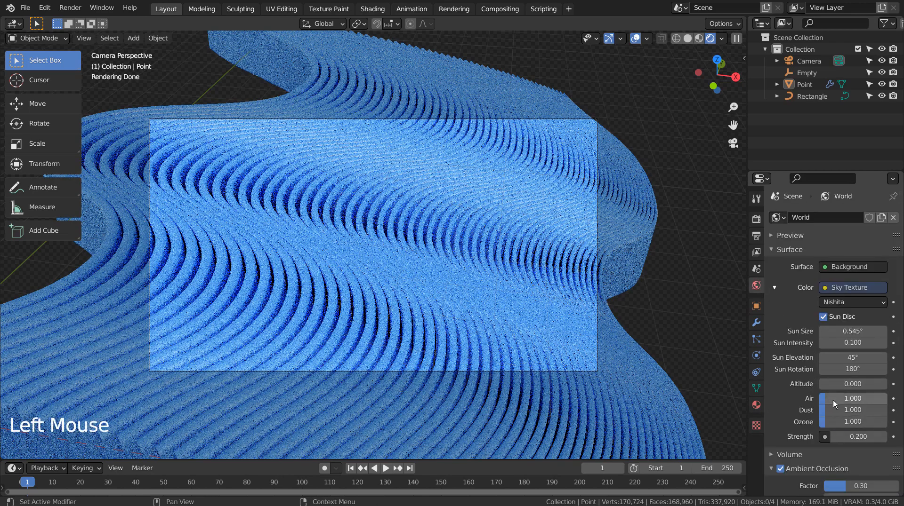
double_click(861, 368)
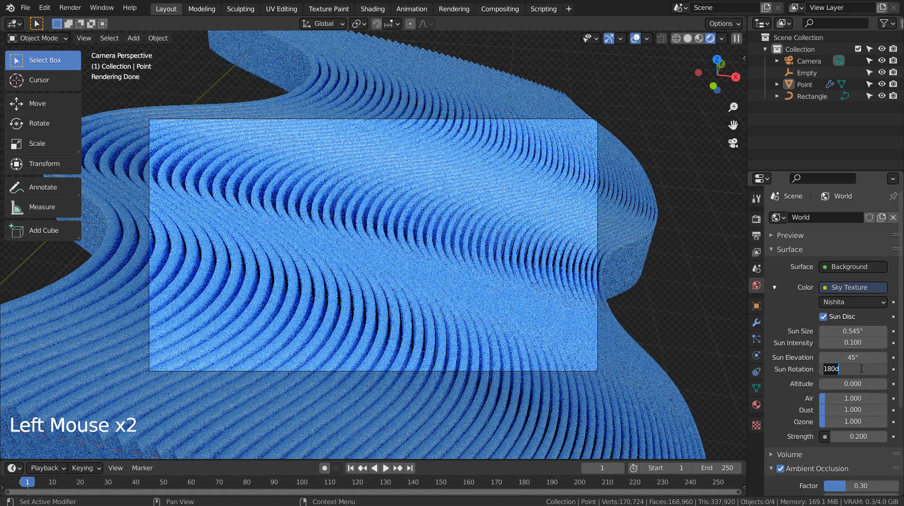
type("270")
key("Return")
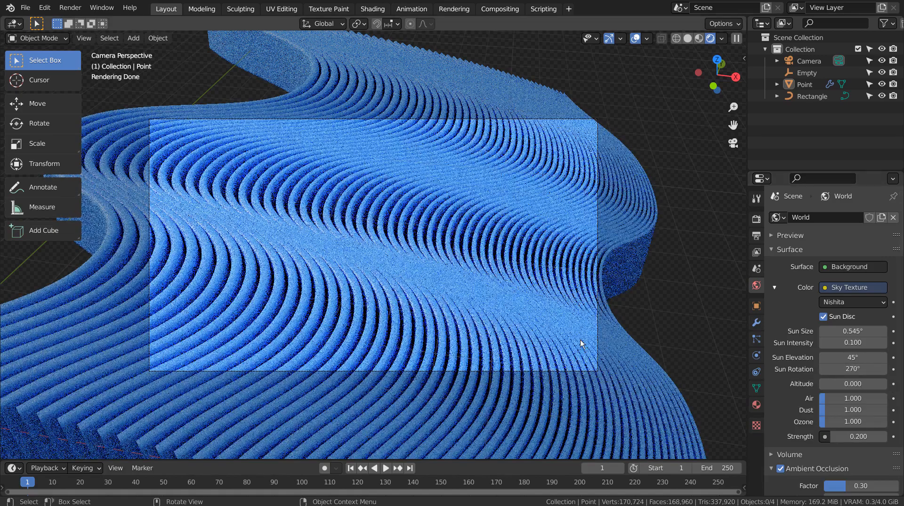
- Select the Empty and display its location, rotation and scale values in the viewport
left_click(535, 334)
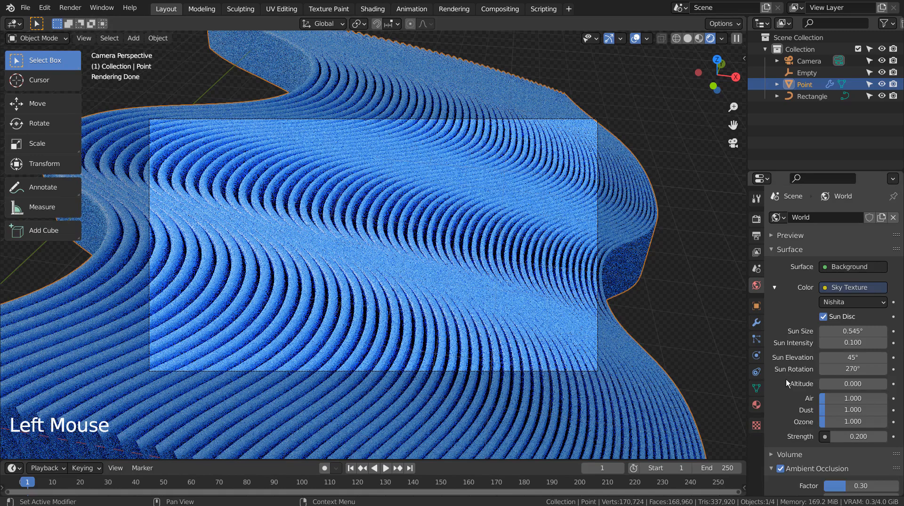
left_click(806, 73)
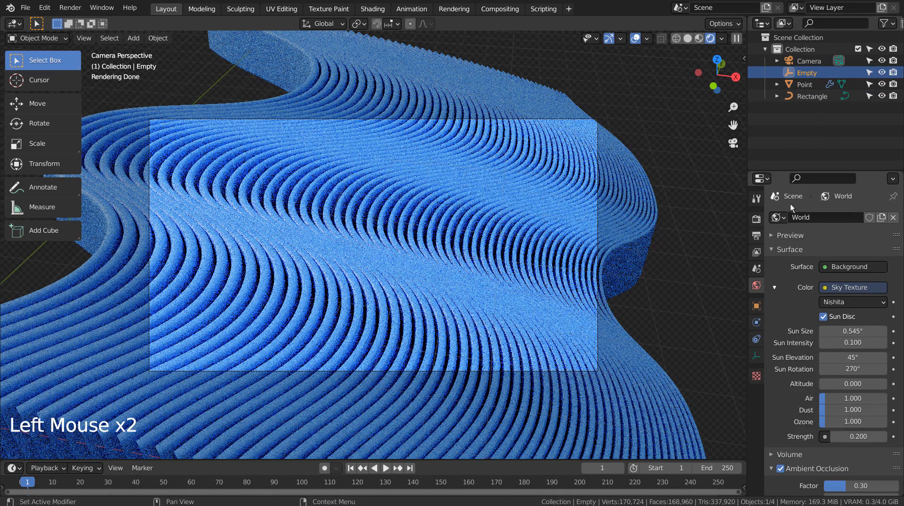
left_click(756, 219)
key("n")
key("n")
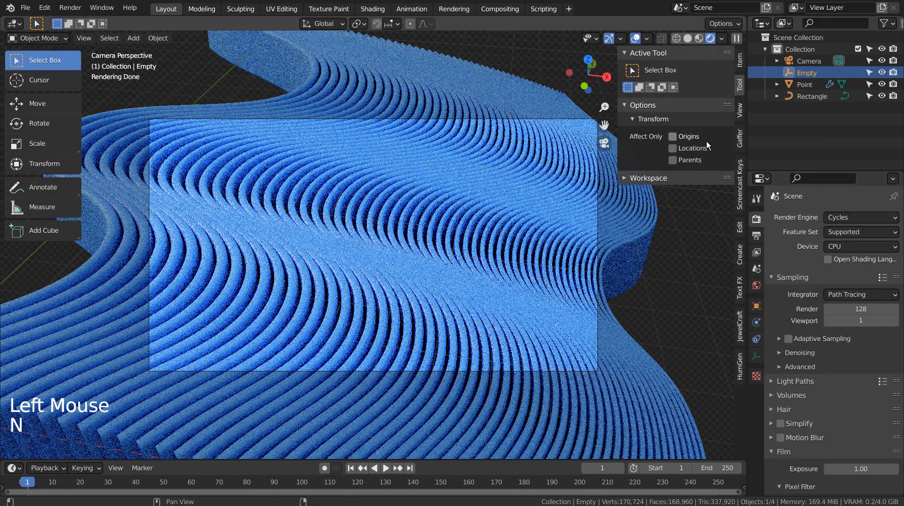
left_click(794, 75)
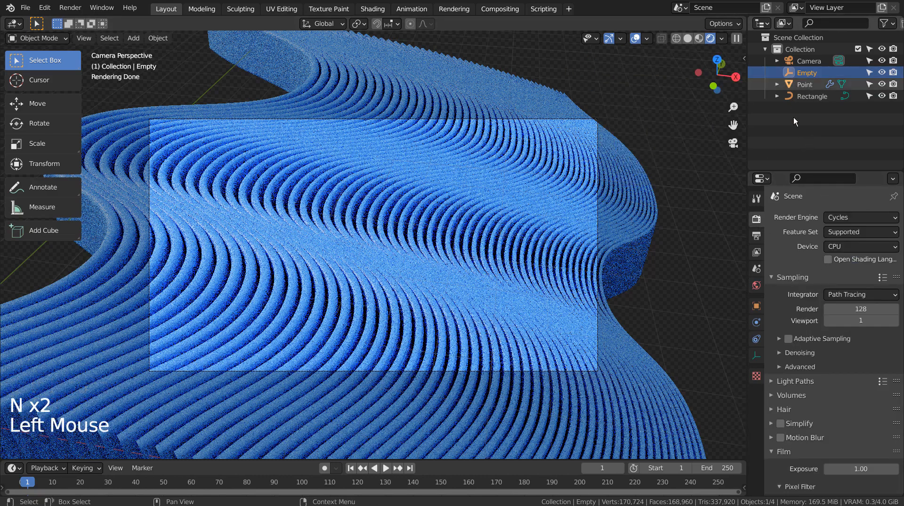
left_click(811, 85)
key("n")
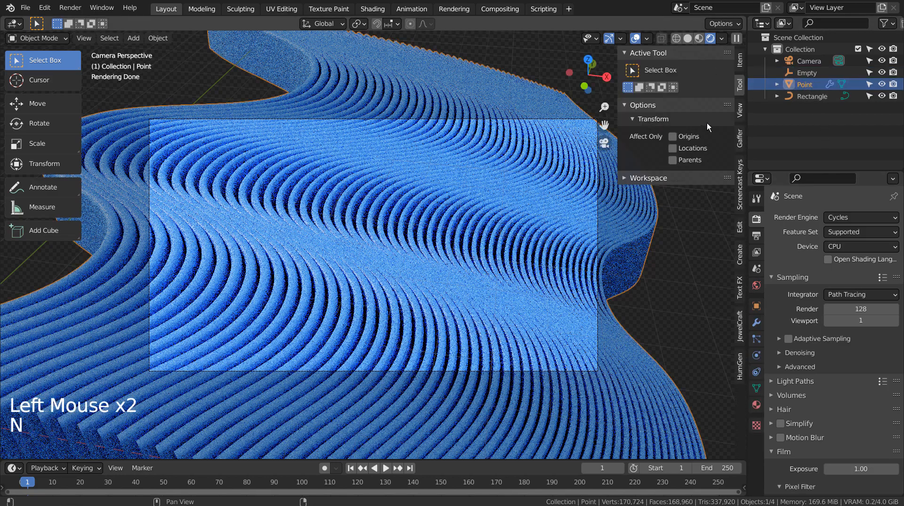
left_click(740, 59)
left_click(809, 72)
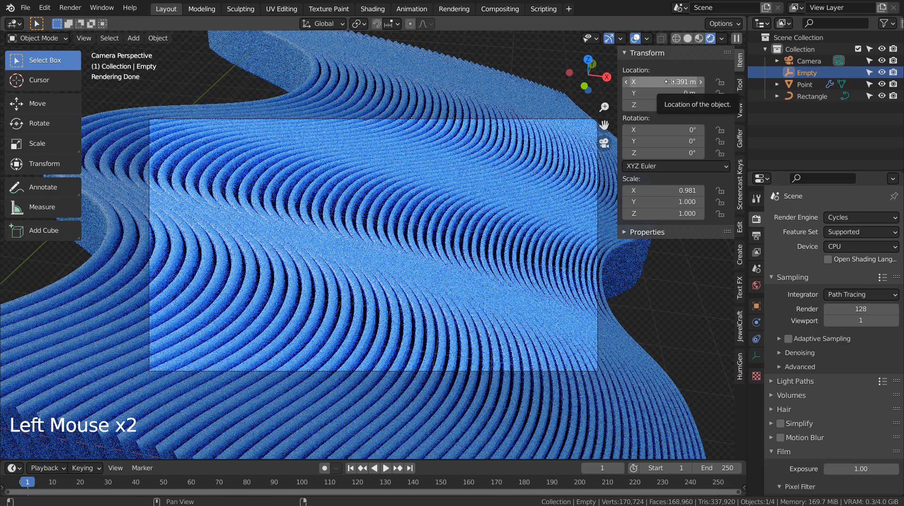
- Try an X location of 0.408 m for the Empty and settle on 0.39 m in material preview, returning to rendered shading
mouse_move(664, 82)
left_mouse_down("shift")
mouse_move(686, 82)
mouse_move(675, 82)
left_mouse_up("shift")
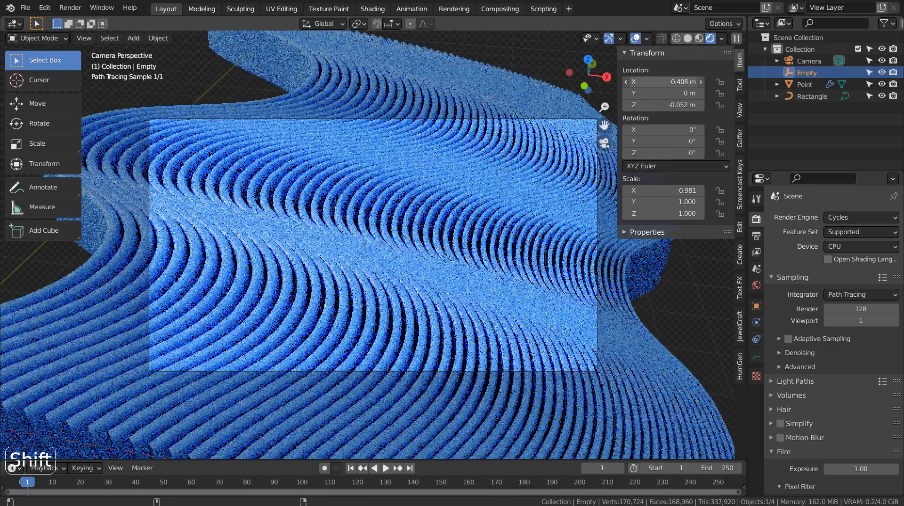
left_click(698, 38)
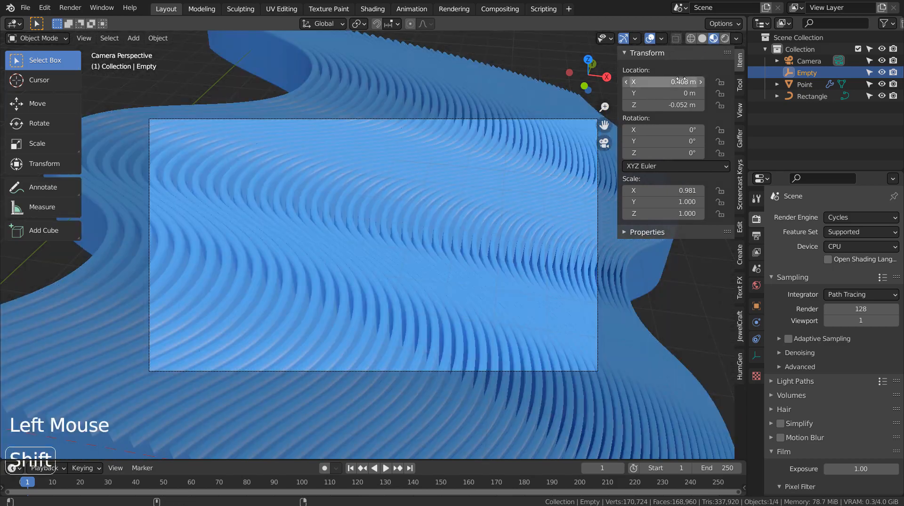
mouse_move(669, 81)
left_mouse_down("shift")
mouse_move(699, 82)
mouse_move(665, 82)
left_mouse_up("shift")
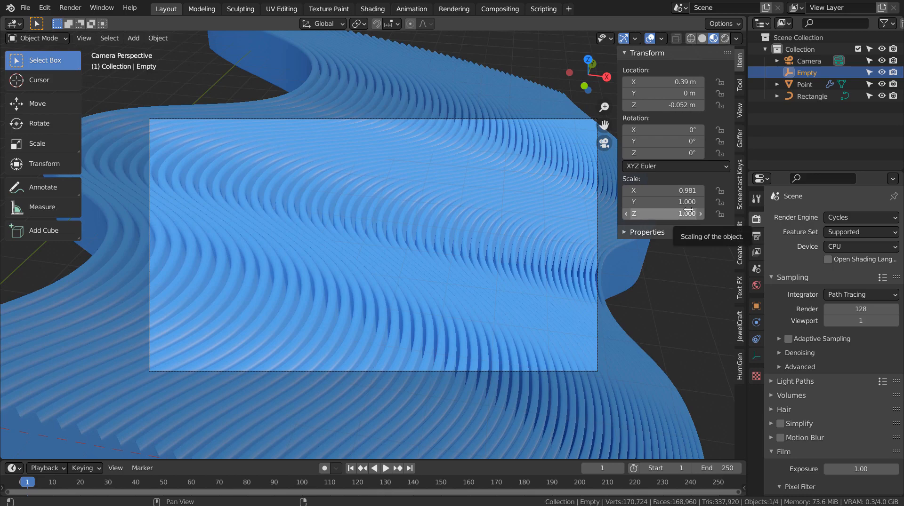
left_click(725, 38)
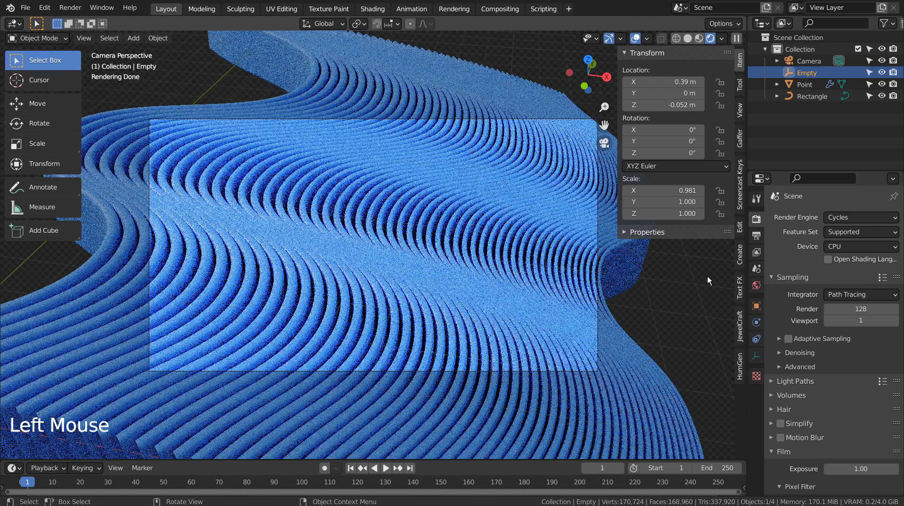
- Make the arrayed body's material glossy and metallic with Roughness about 0.136 and Metallic about 0.942
left_click(487, 317)
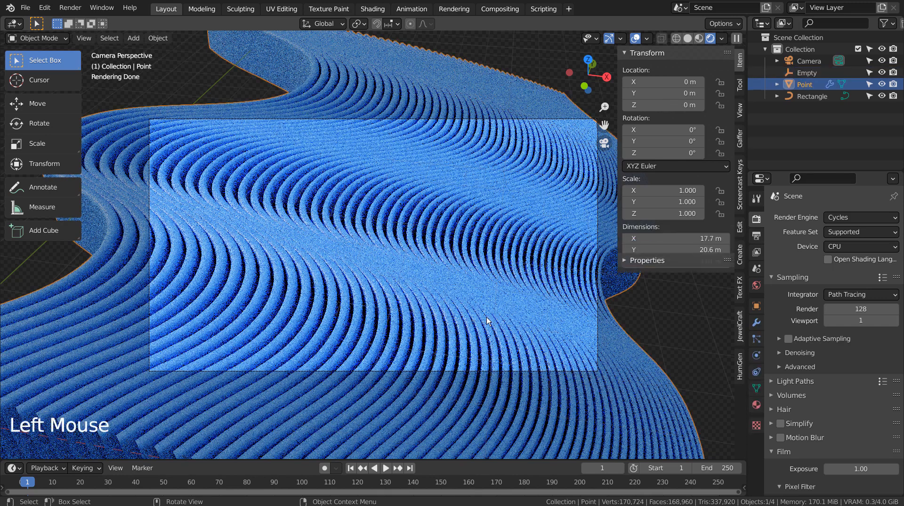
left_click(755, 405)
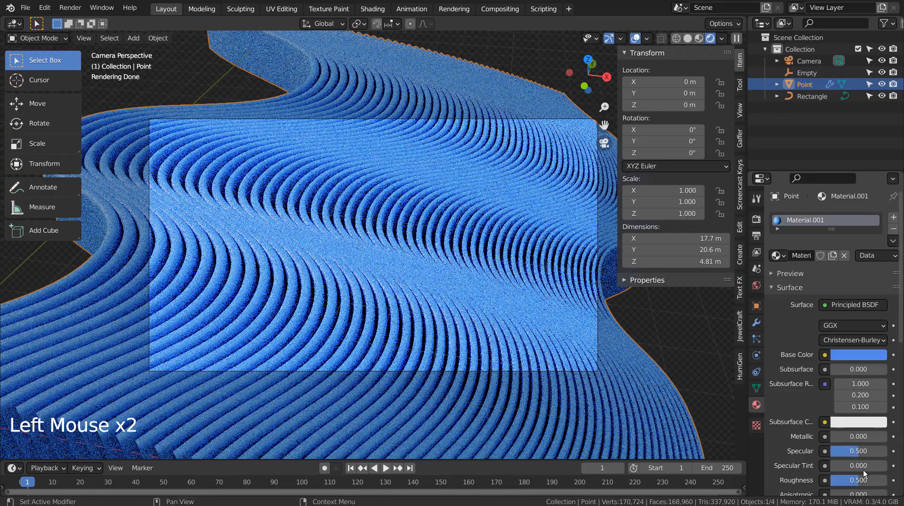
left_click_drag(862, 481, 846, 480)
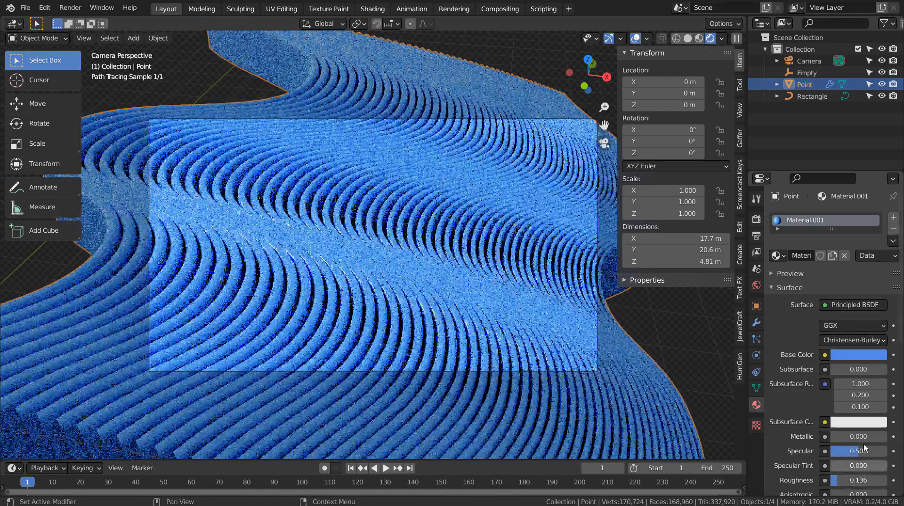
left_click_drag(842, 436, 883, 437)
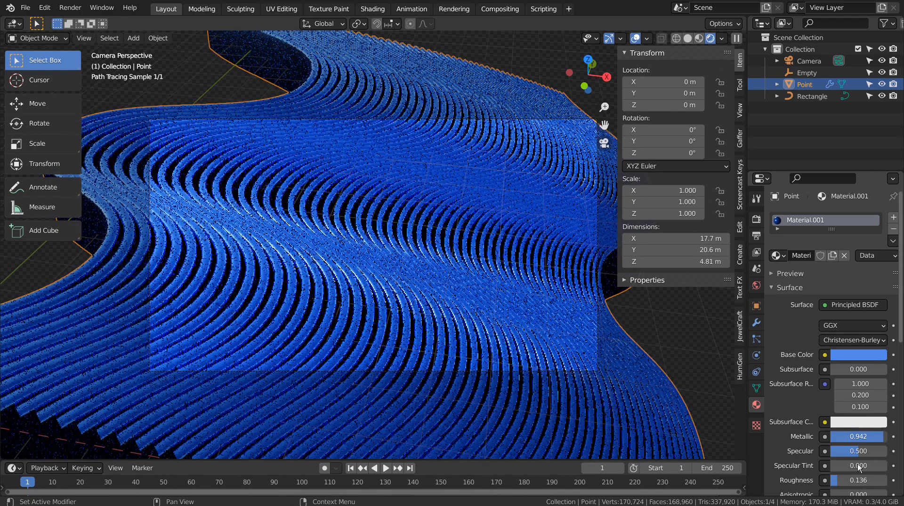
left_click(845, 481)
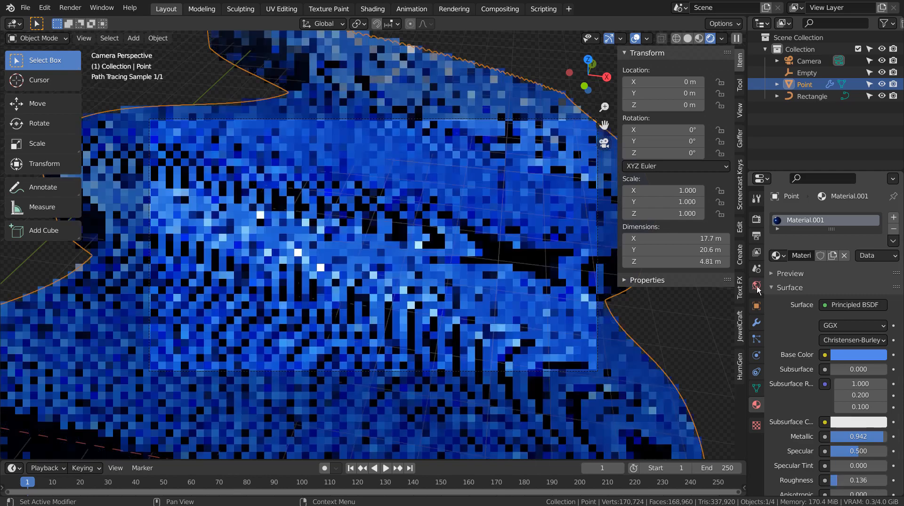
- Raise the sky's sun intensity to 0.2 and the World background strength to 0.5, and deselect the body
double_click(756, 286)
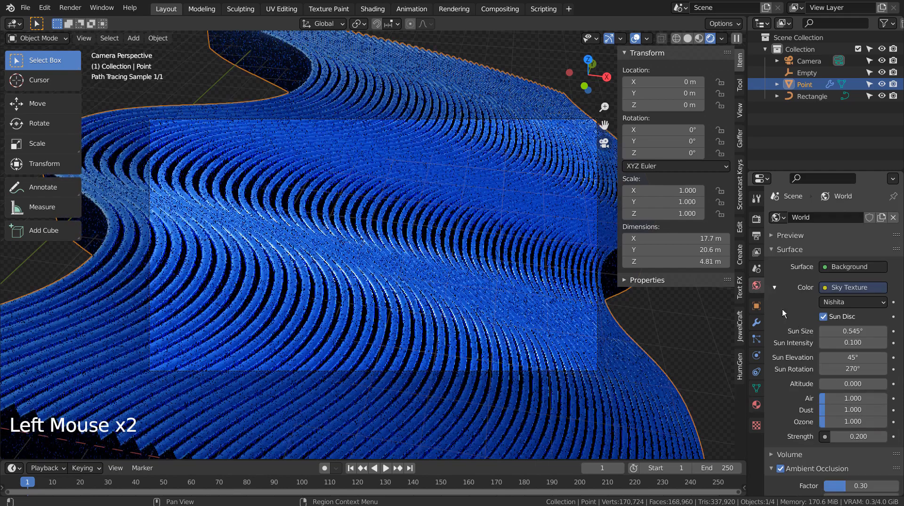
left_click(857, 343)
type("0.2")
key("Return")
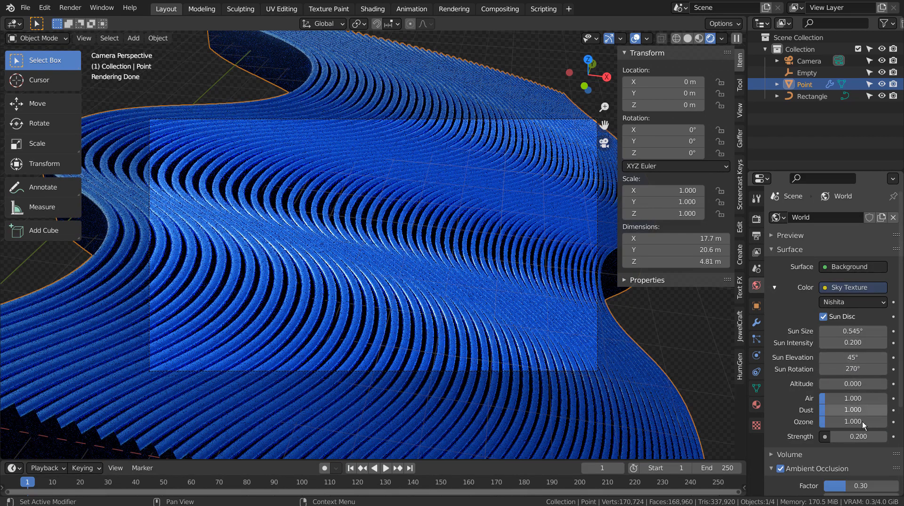
left_click_drag(861, 436, 881, 437)
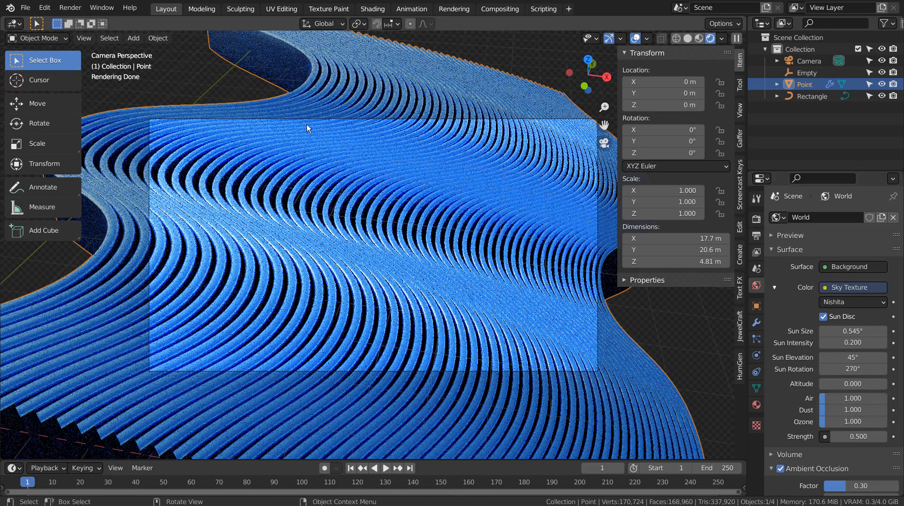
left_click(656, 337)
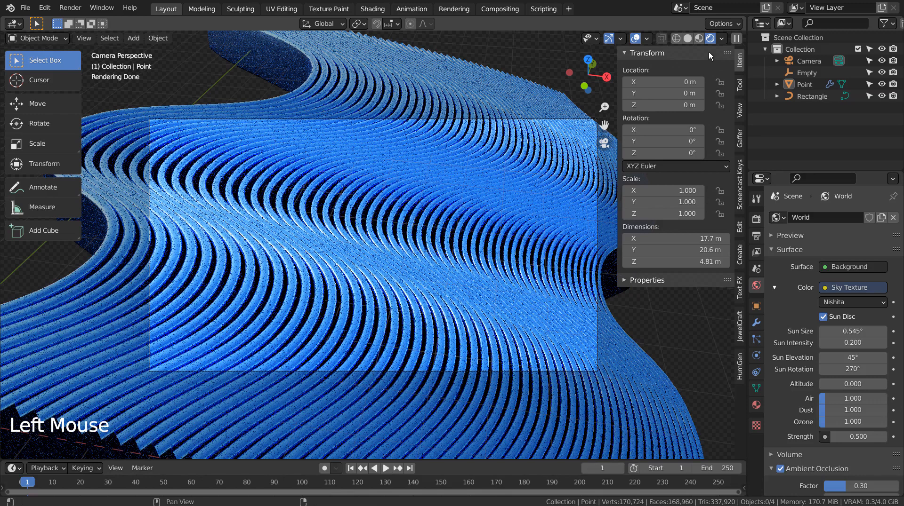
- Turn off Use Nodes in the compositor and return to the Layout workspace
left_click(498, 10)
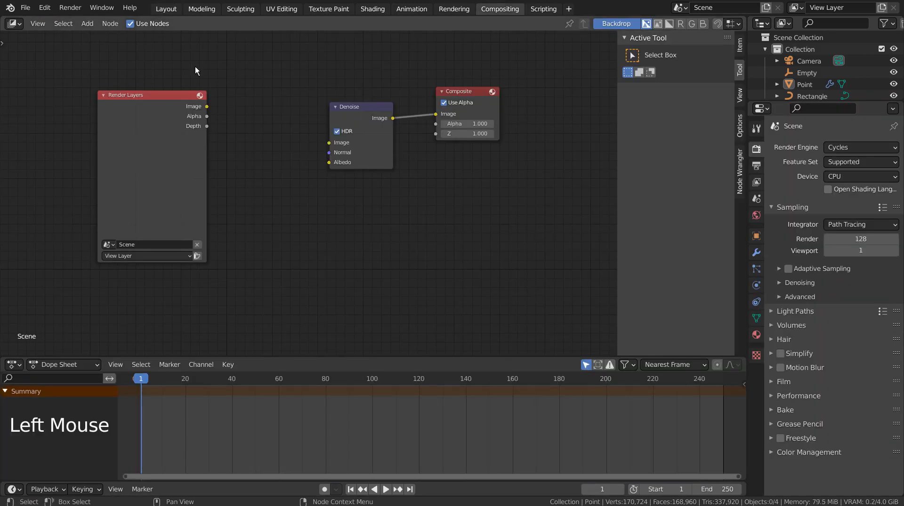
left_click(133, 24)
left_click(166, 8)
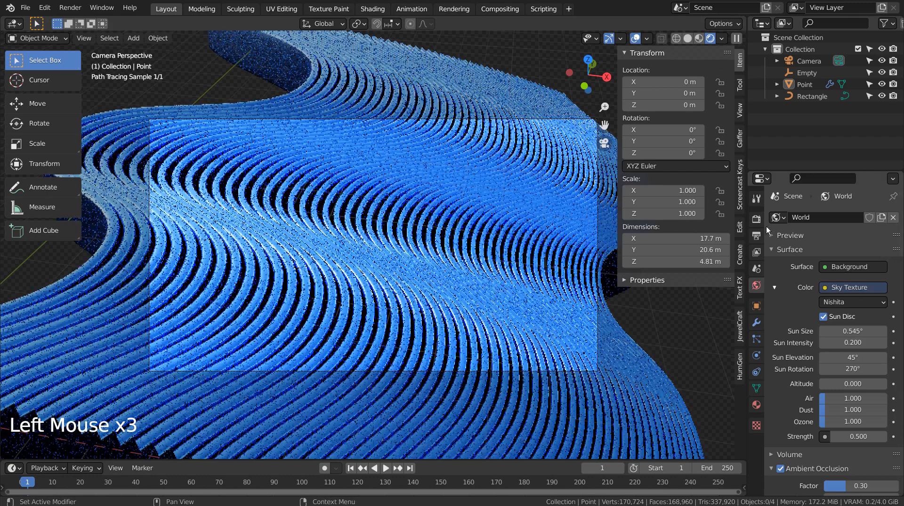
- Set the Cycles render sample count to 32
left_click(756, 220)
left_click_drag(884, 310, 829, 310)
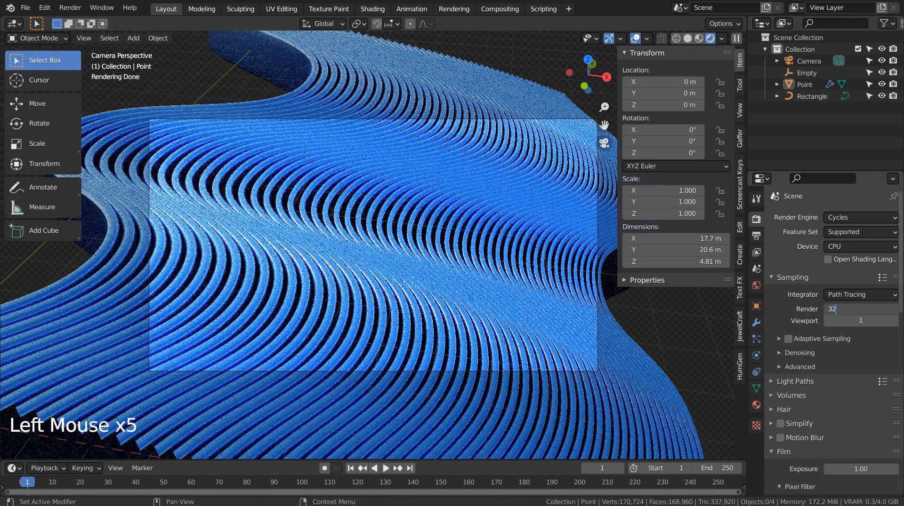
left_click(668, 322)
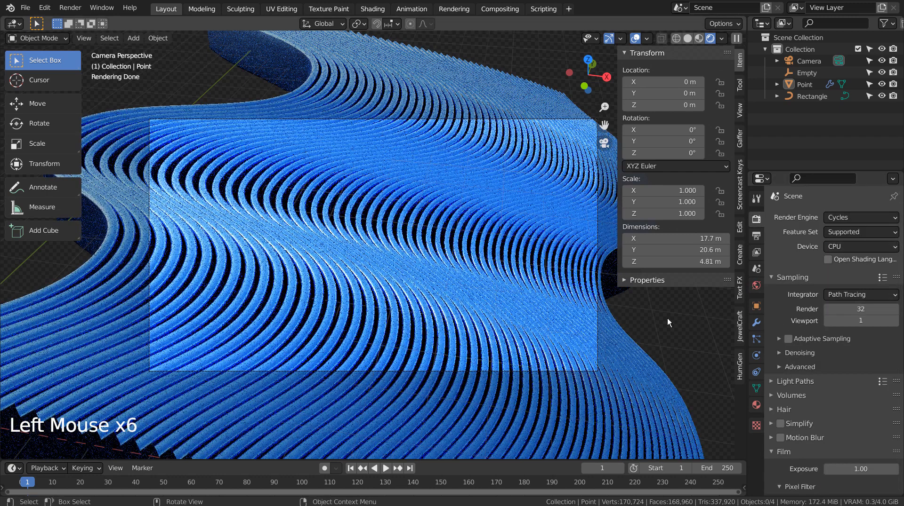
- With the viewport in solid shading, save the file and render the camera image
left_click(687, 38)
key("ctrl+s")
key("F12")
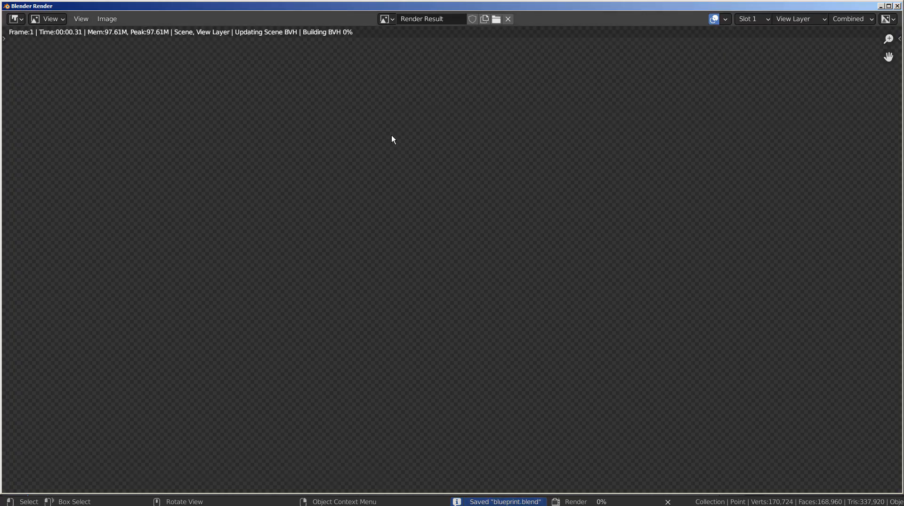
scroll(391, 135, "up", 3)
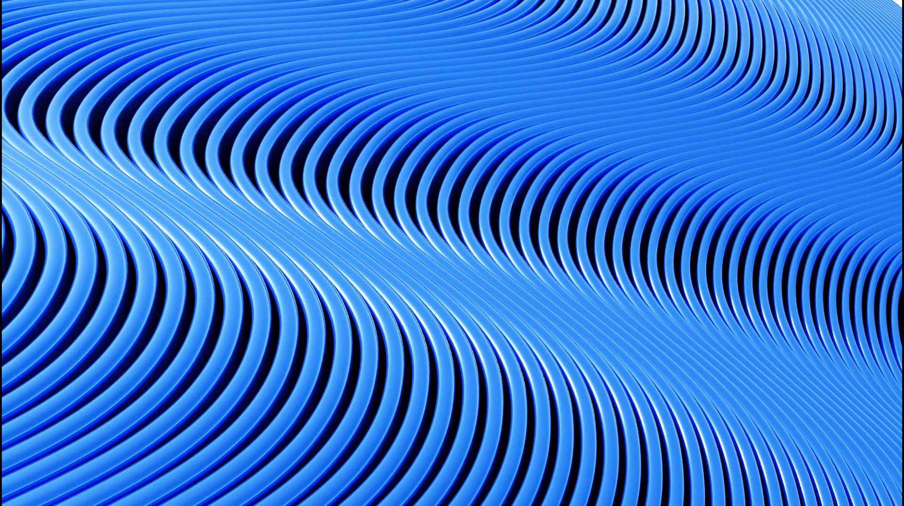